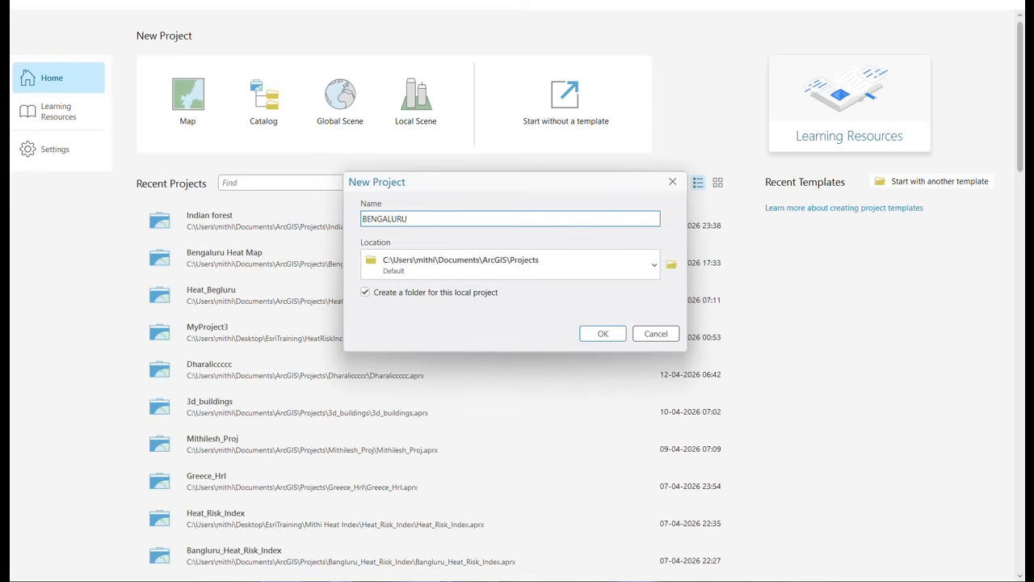
Name the new project BENGALURU_HEAT_MAP and create it in the default projects location.
{"action": "type", "text": "HEAT "}
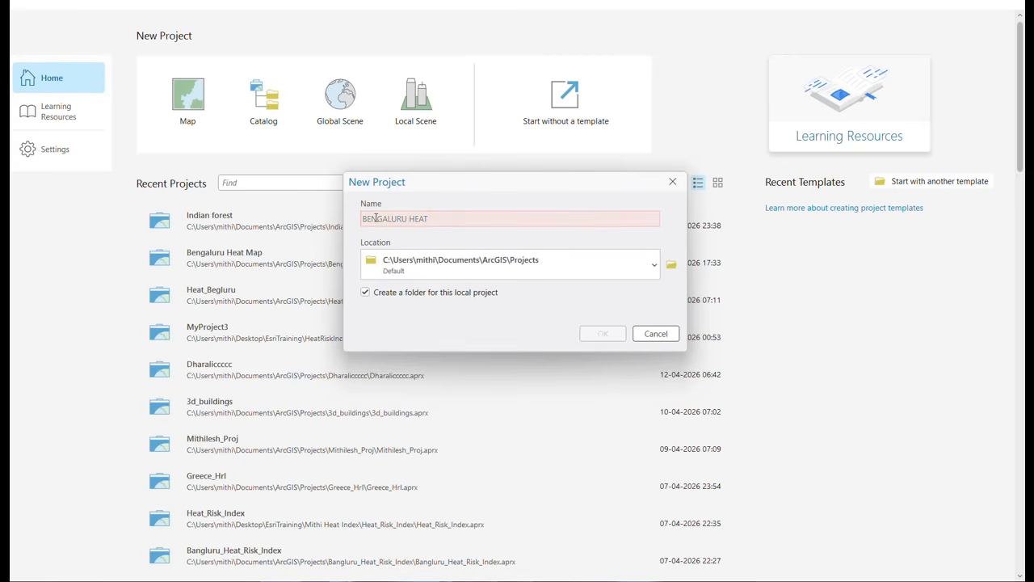
{"action": "type", "text": "MA"}
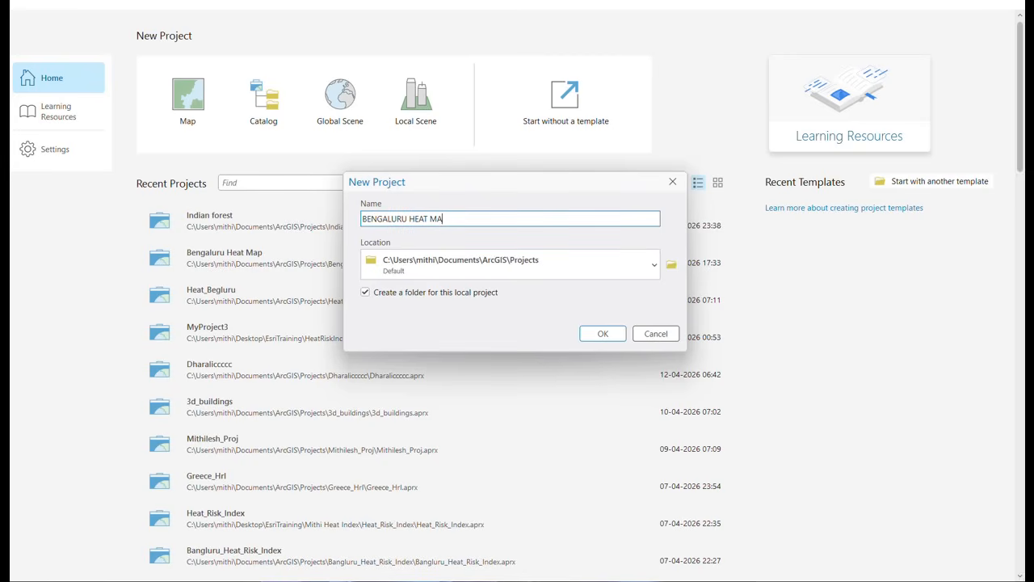
{"action": "type", "text": "P"}
{"action": "key", "text": "BackSpace"}
{"action": "type", "text": "_"}
{"action": "key", "text": "BackSpace"}
{"action": "type", "text": "_"}
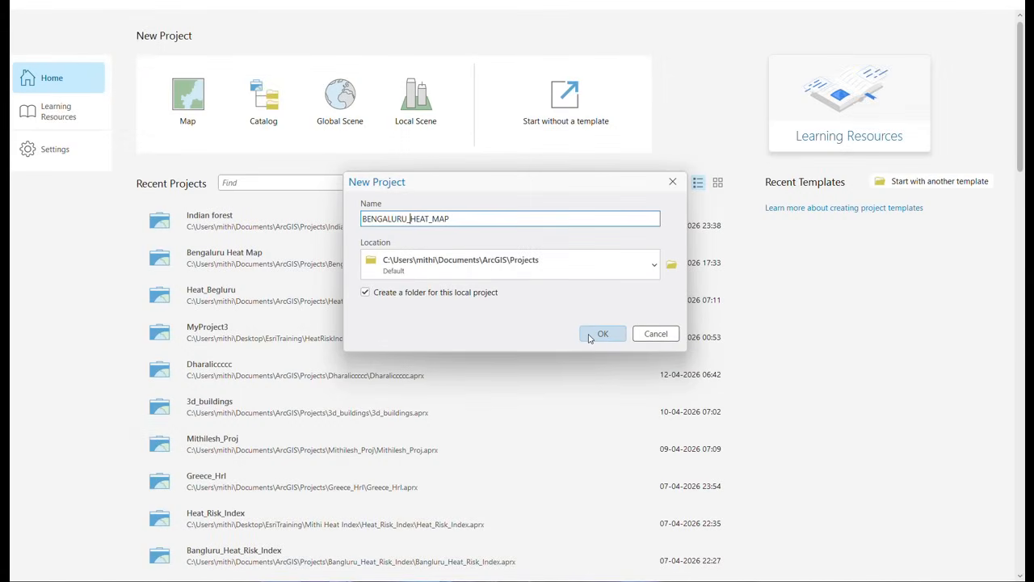
{"action": "left_click", "coordinate": [601, 334]}
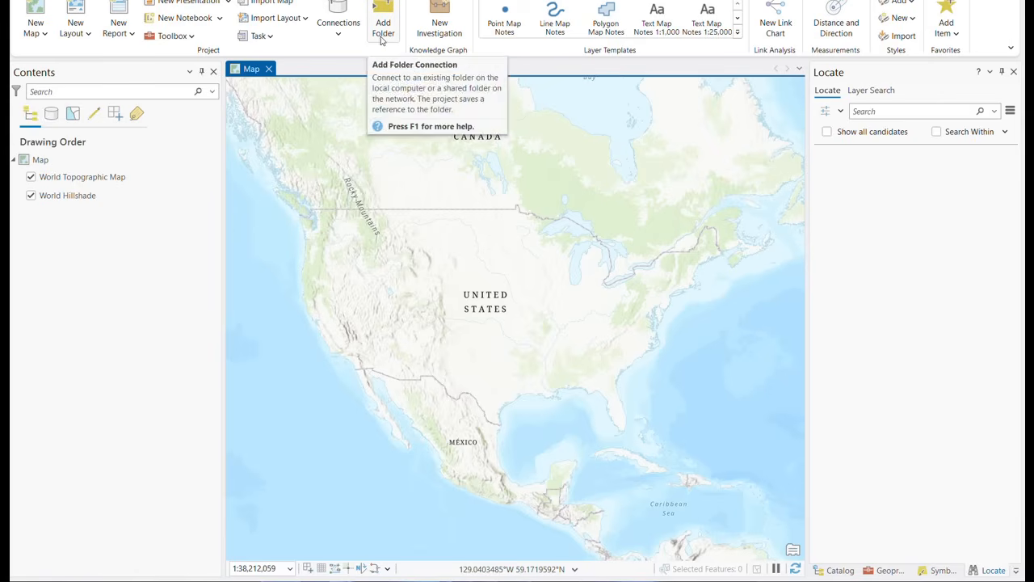
Browse to the Desktop folder on the computer and add the District boundary layer to the map.
{"action": "left_click", "coordinate": [71, 1]}
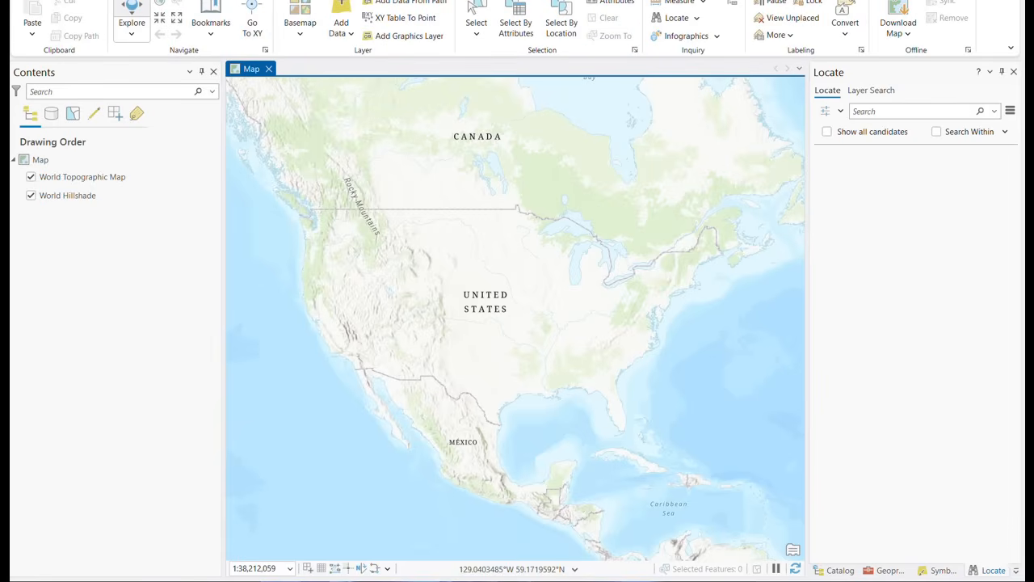
{"action": "left_click", "coordinate": [351, 37]}
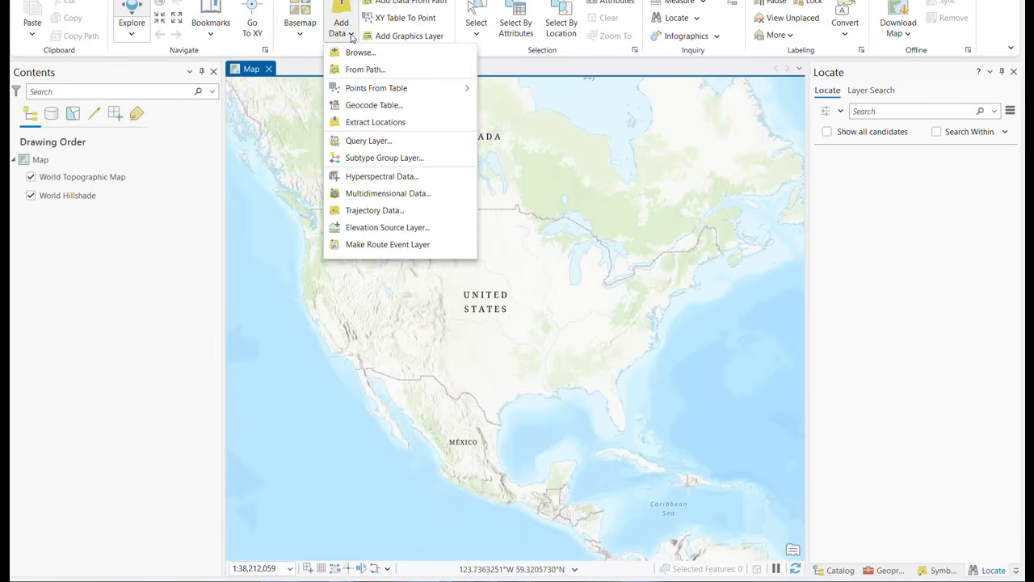
{"action": "left_click", "coordinate": [349, 52]}
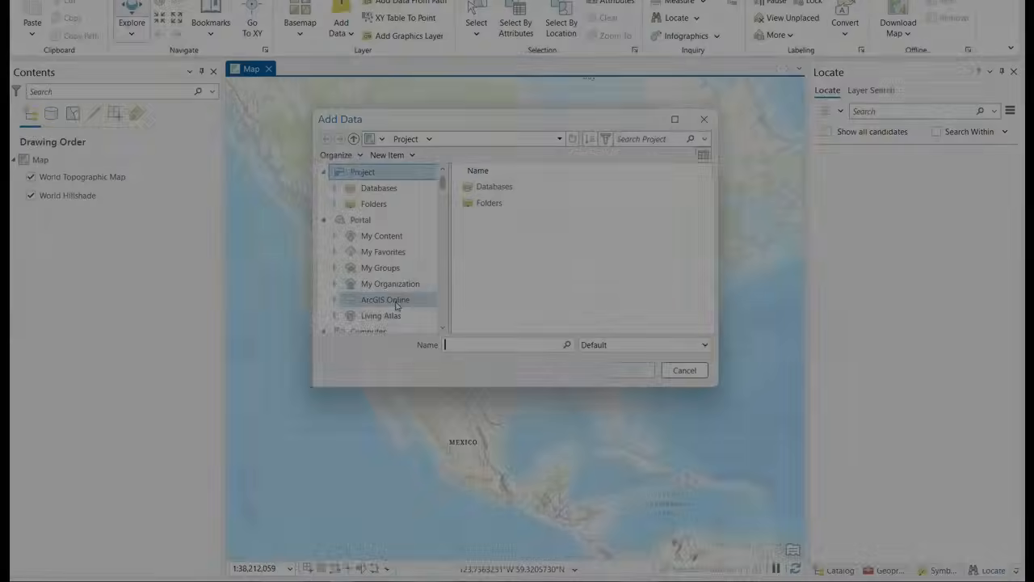
{"action": "scroll", "coordinate": [388, 311], "scroll_direction": "down", "scroll_amount": 2}
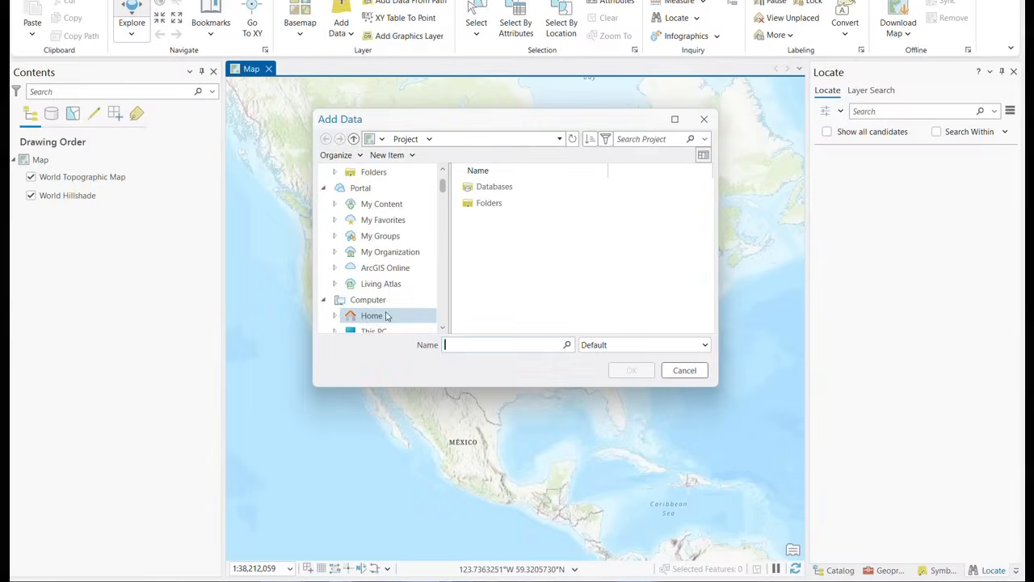
{"action": "left_click", "coordinate": [386, 317]}
{"action": "left_click", "coordinate": [381, 294]}
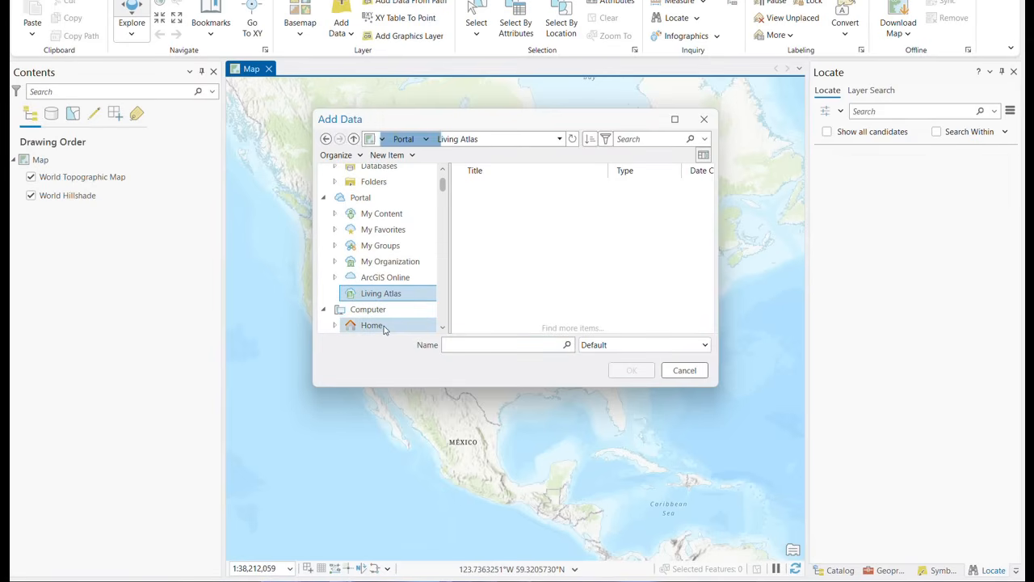
{"action": "left_click", "coordinate": [385, 326]}
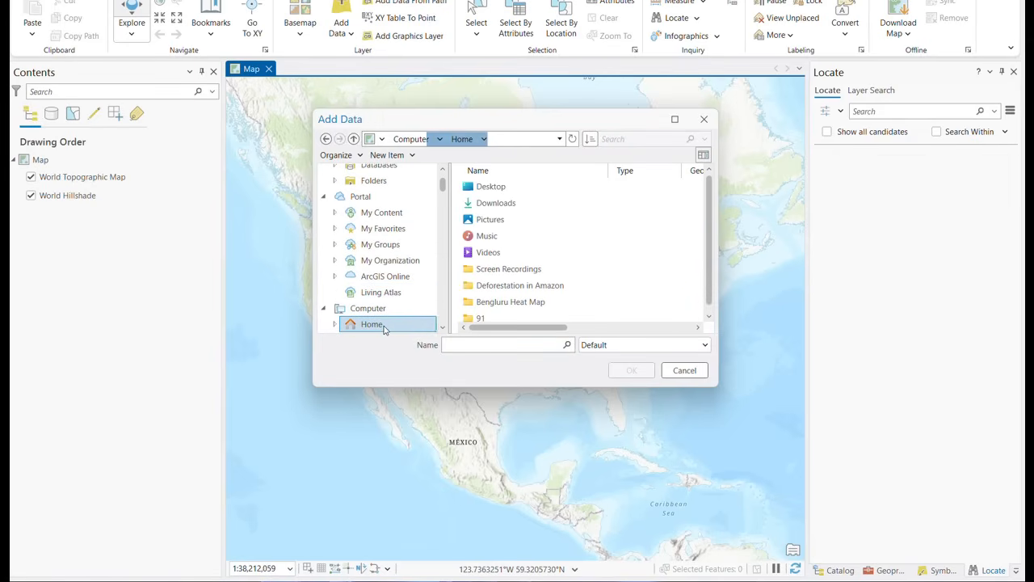
{"action": "double_click", "coordinate": [507, 187]}
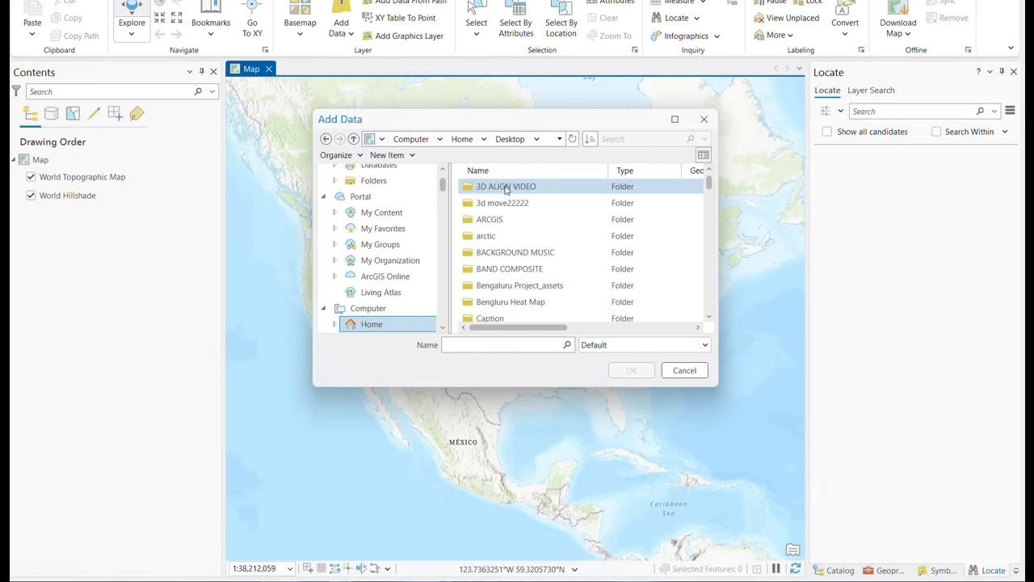
{"action": "scroll", "coordinate": [505, 194], "scroll_direction": "down", "scroll_amount": 12}
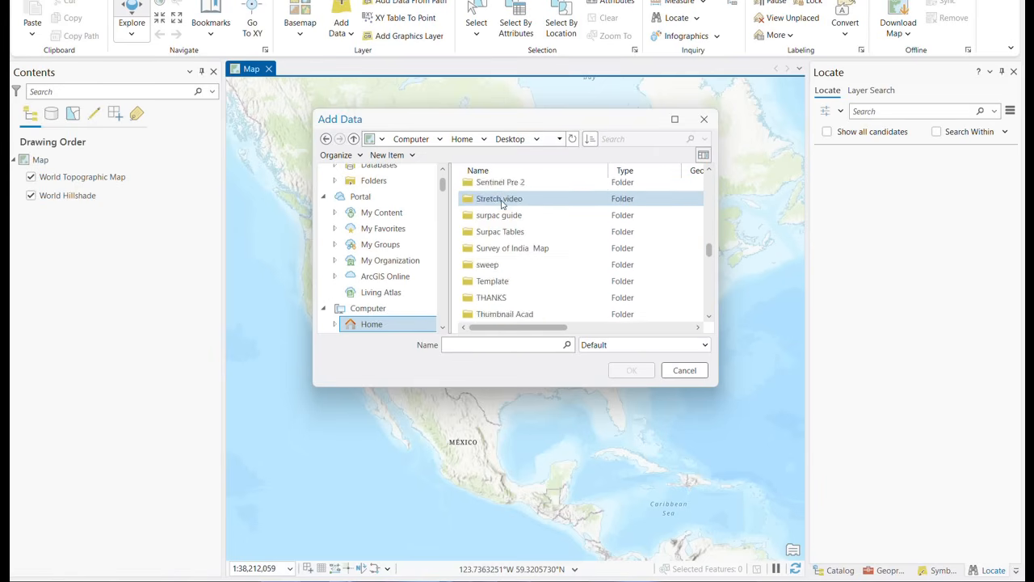
{"action": "scroll", "coordinate": [501, 203], "scroll_direction": "down", "scroll_amount": 8}
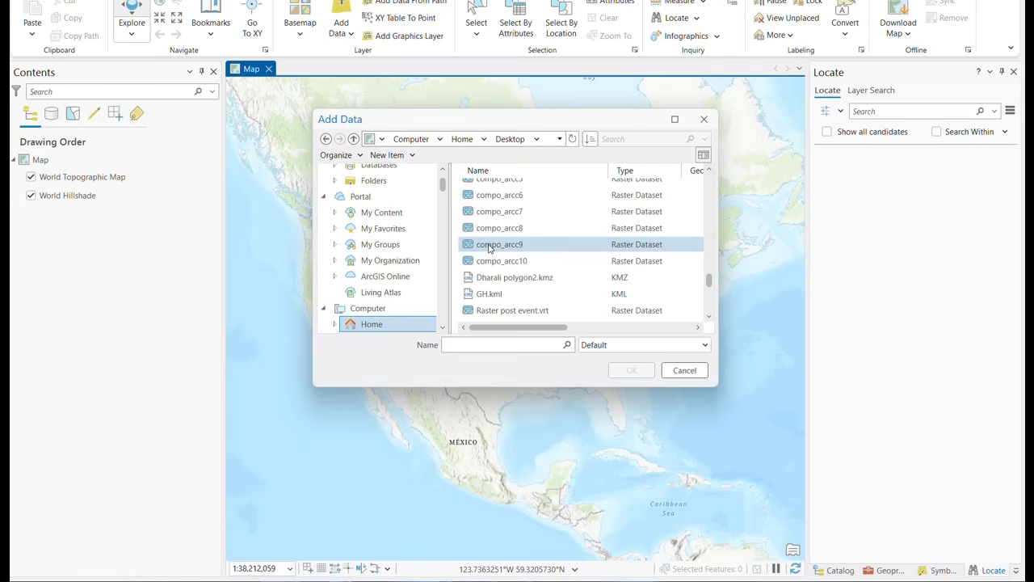
{"action": "scroll", "coordinate": [489, 249], "scroll_direction": "down", "scroll_amount": 1}
{"action": "scroll", "coordinate": [489, 249], "scroll_direction": "up", "scroll_amount": 3}
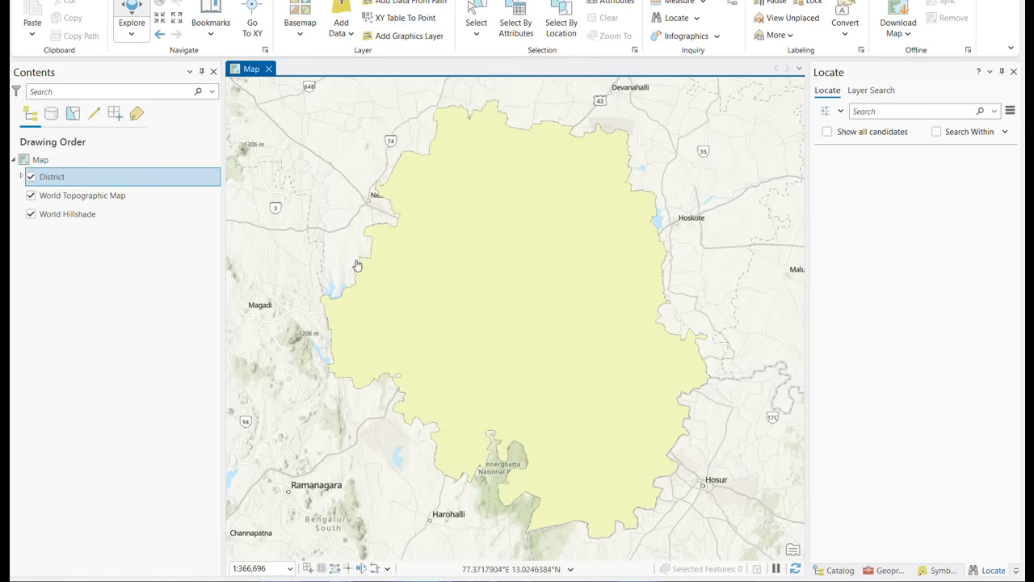
Search Living Atlas for "Multispectral Landsat" and add the Multispectral Landsat imagery layer to the map.
{"action": "left_click", "coordinate": [351, 36]}
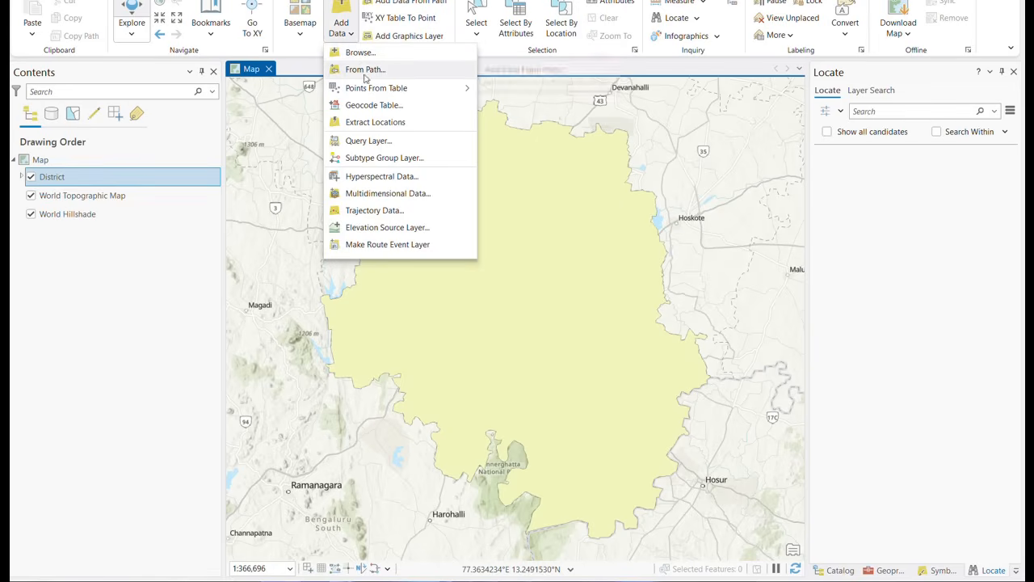
{"action": "left_click", "coordinate": [360, 52]}
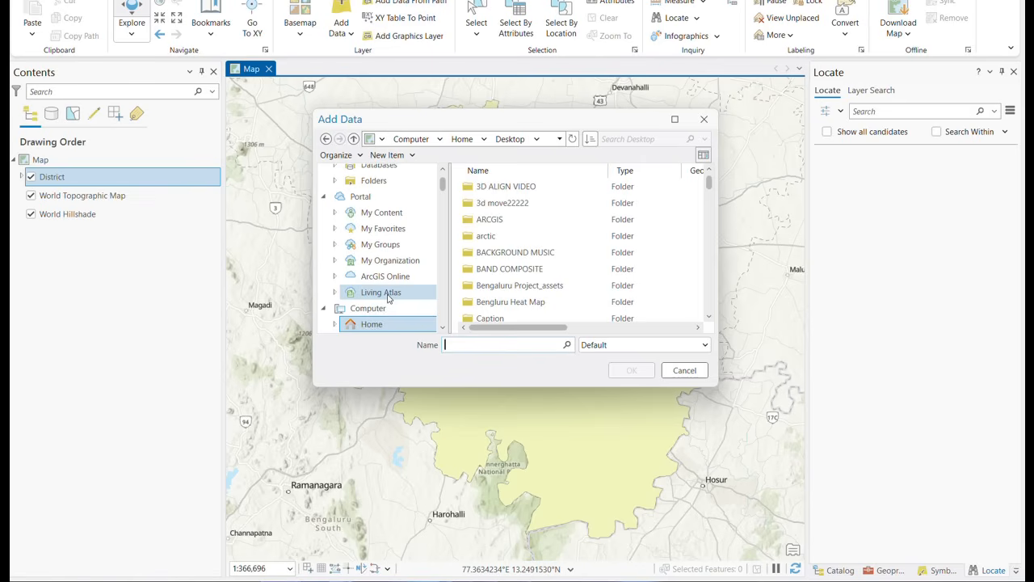
{"action": "left_click", "coordinate": [381, 293]}
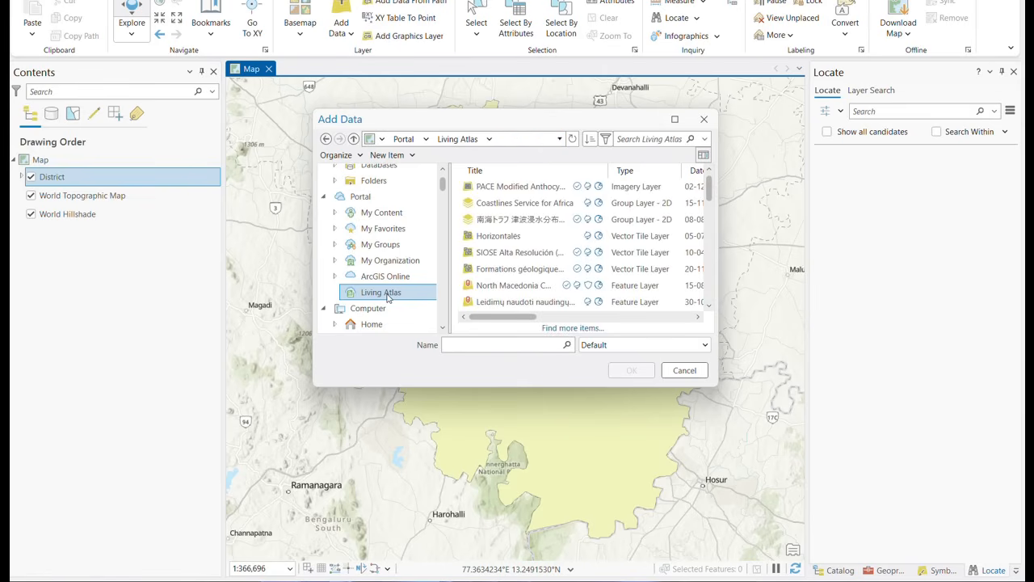
{"action": "left_click", "coordinate": [623, 139]}
{"action": "type", "text": "Mu"}
{"action": "type", "text": "ltis"}
{"action": "type", "text": "p"}
{"action": "type", "text": "ectra"}
{"action": "type", "text": "l"}
{"action": "type", "text": " Land"}
{"action": "type", "text": "sat"}
{"action": "key", "text": "Return"}
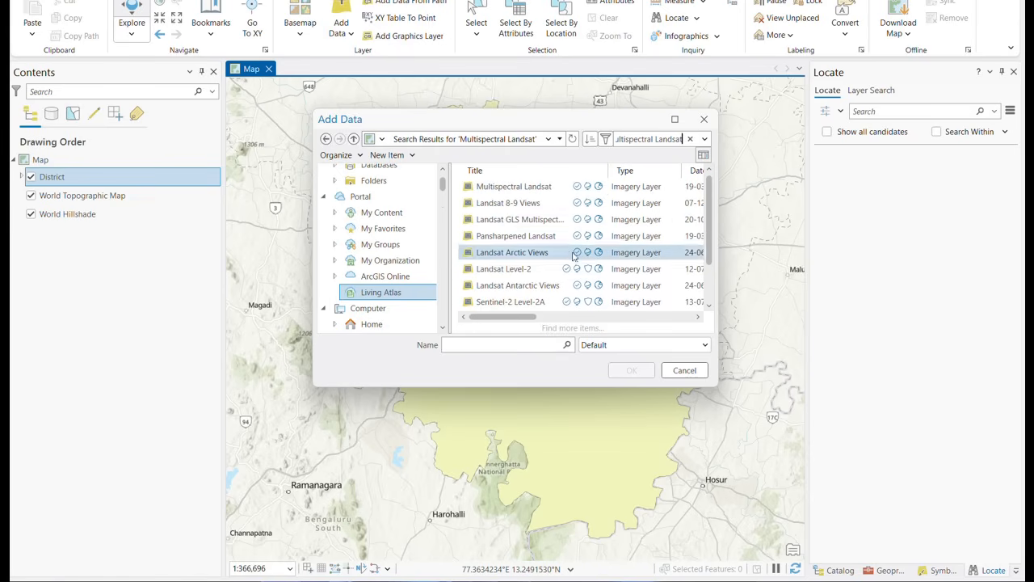
{"action": "left_click", "coordinate": [533, 189]}
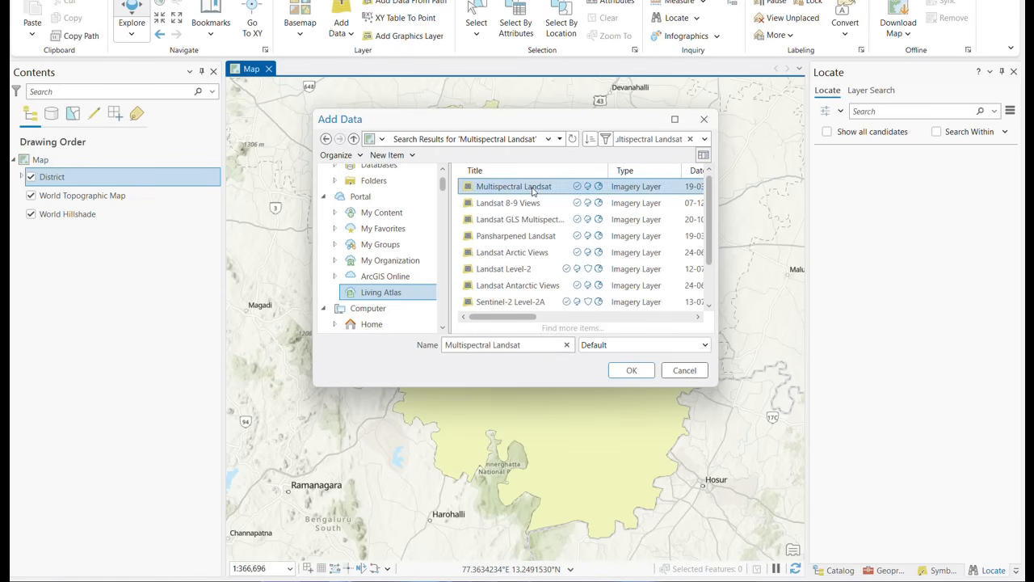
{"action": "left_click", "coordinate": [631, 373]}
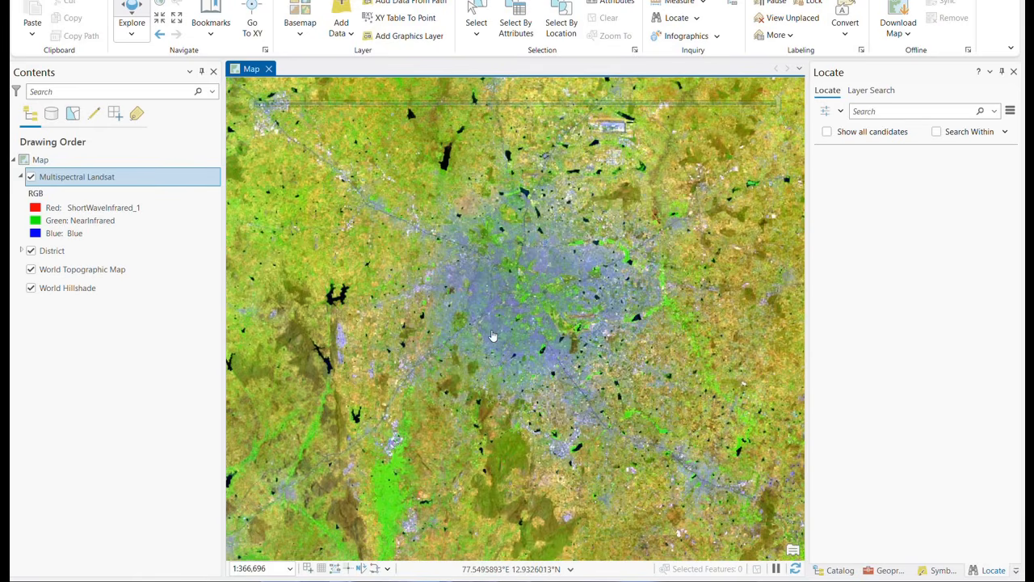
Zoom the map to the extent of the District layer and inspect the imagery there.
{"action": "scroll", "coordinate": [492, 336], "scroll_direction": "down", "scroll_amount": 2}
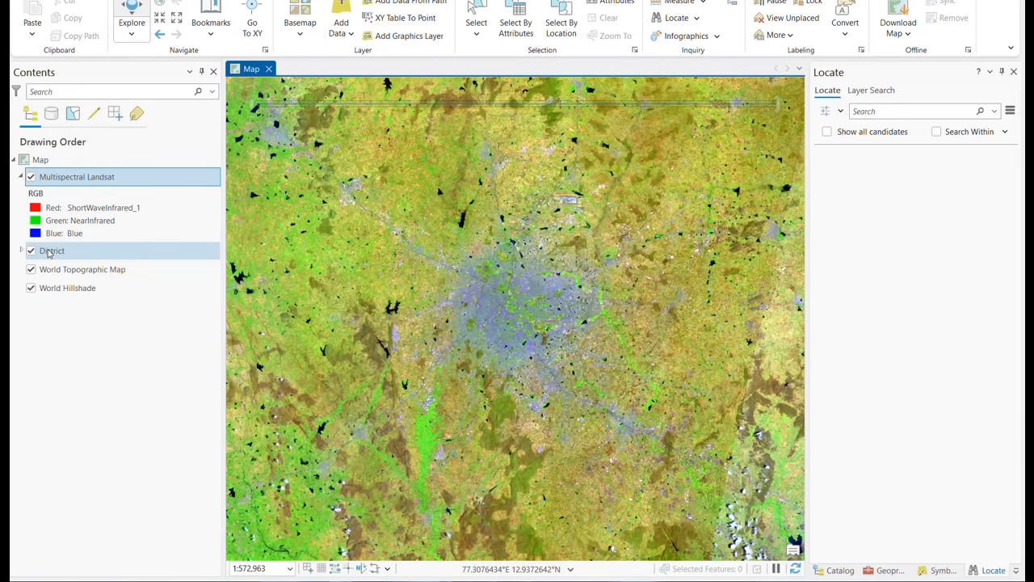
{"action": "right_click", "coordinate": [48, 252]}
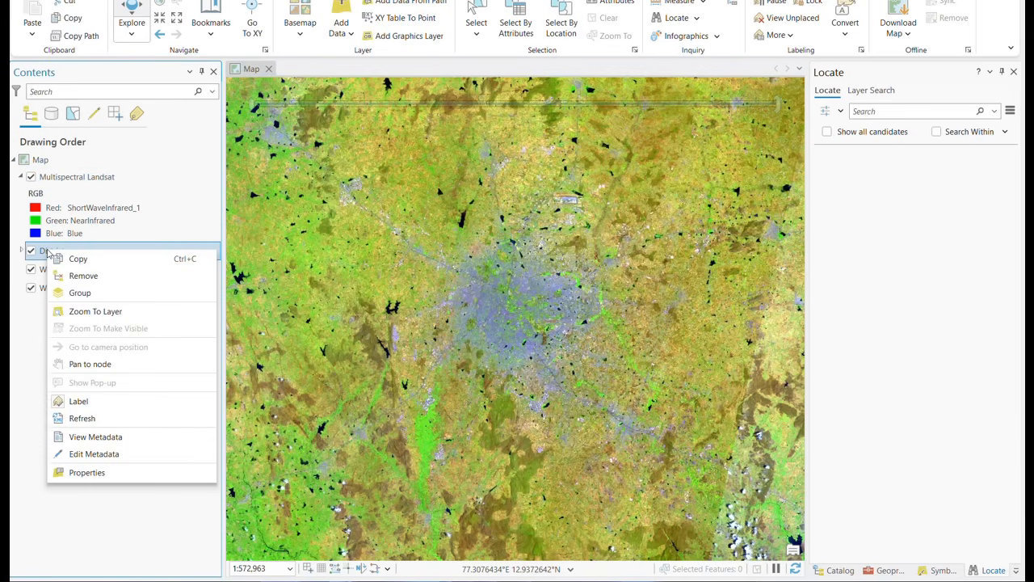
{"action": "left_click", "coordinate": [85, 312]}
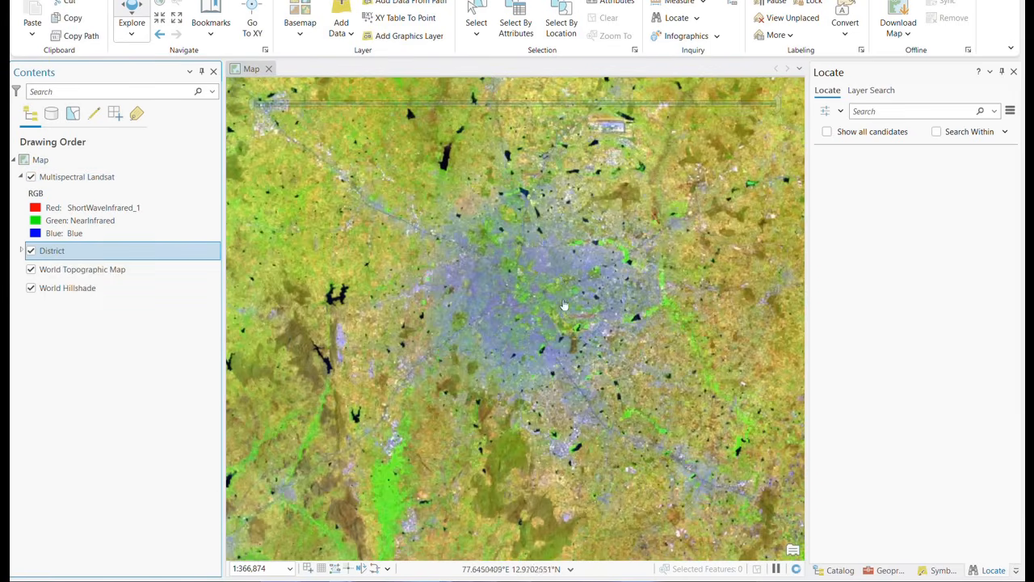
{"action": "scroll", "coordinate": [557, 279], "scroll_direction": "up", "scroll_amount": 3}
{"action": "scroll", "coordinate": [555, 277], "scroll_direction": "down", "scroll_amount": 3}
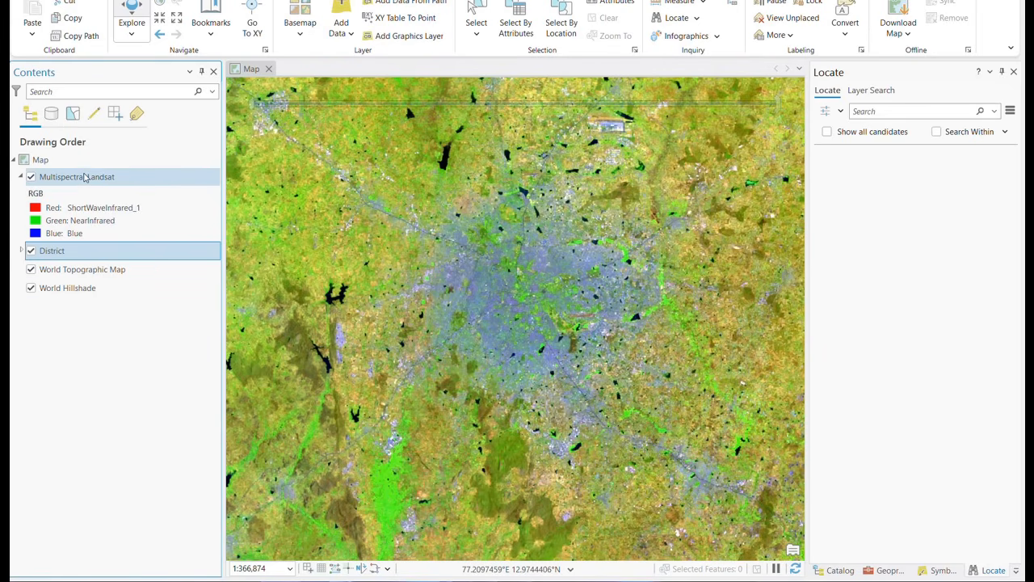
Set the Multispectral Landsat layer's processing template to Band 10 Surface Temperature in Celsius and apply it.
{"action": "left_click", "coordinate": [85, 178]}
{"action": "right_click", "coordinate": [84, 178]}
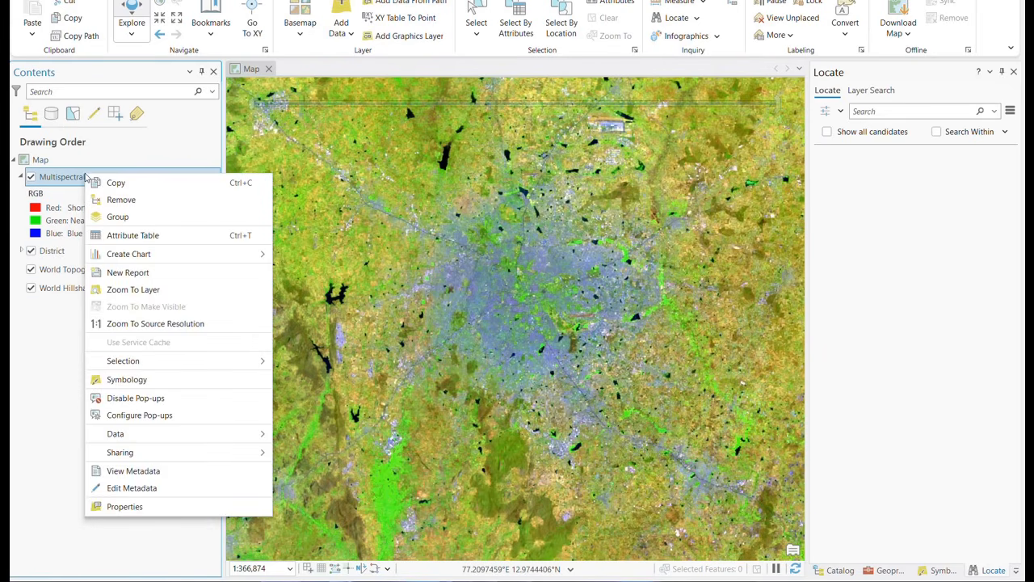
{"action": "left_click", "coordinate": [134, 507]}
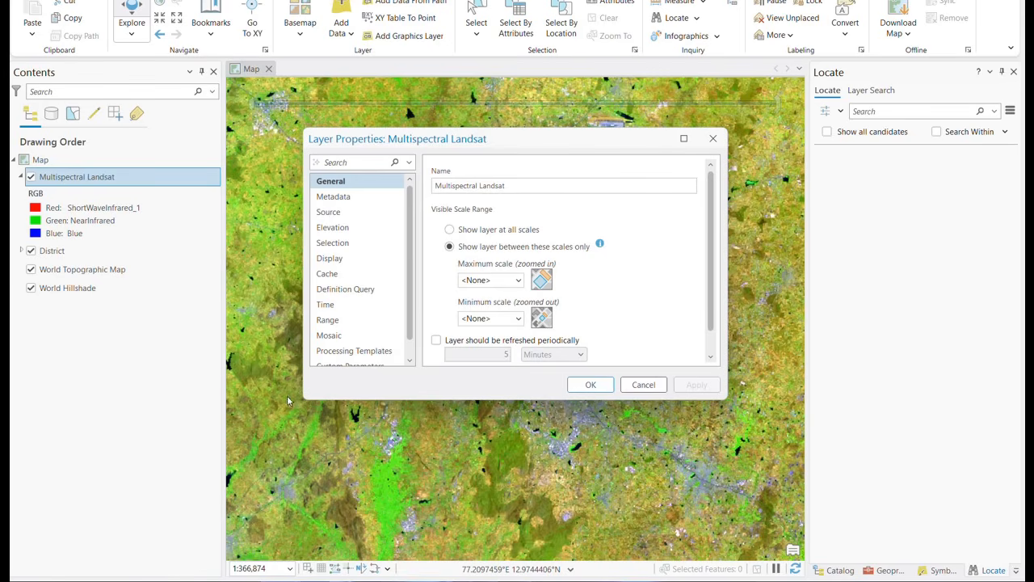
{"action": "left_click", "coordinate": [360, 352]}
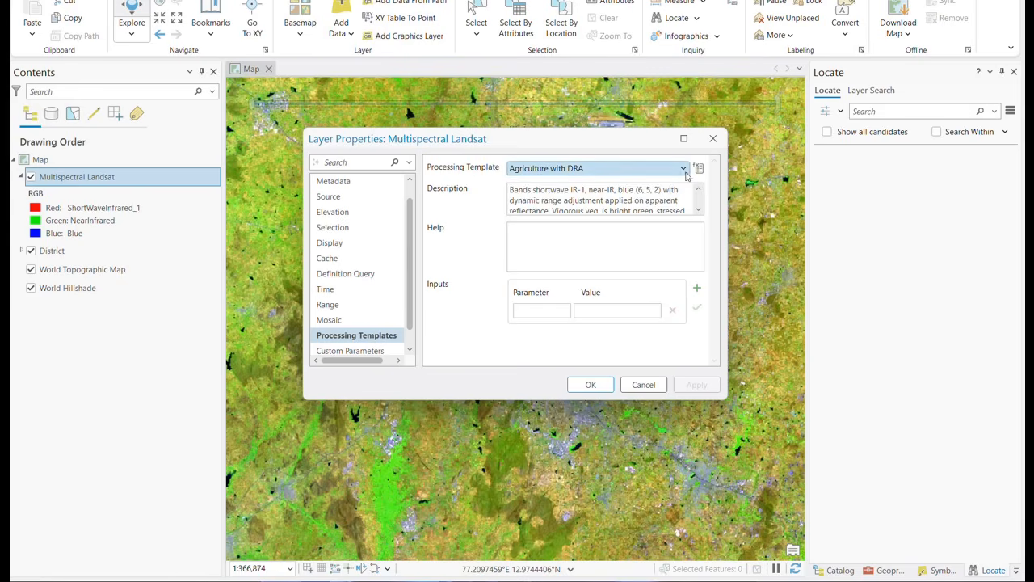
{"action": "left_click", "coordinate": [684, 169]}
{"action": "scroll", "coordinate": [619, 249], "scroll_direction": "down", "scroll_amount": 2}
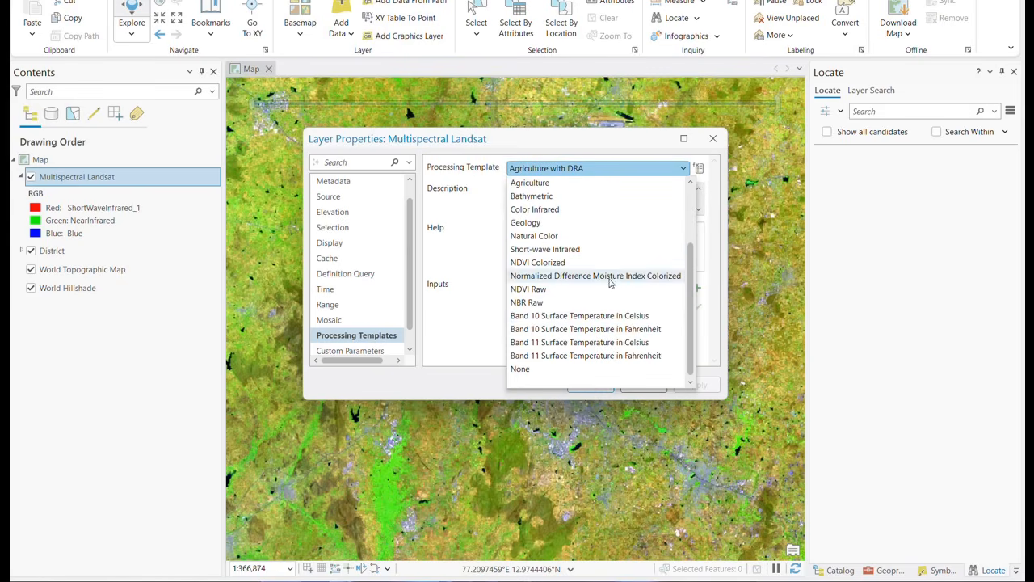
{"action": "left_click", "coordinate": [588, 316]}
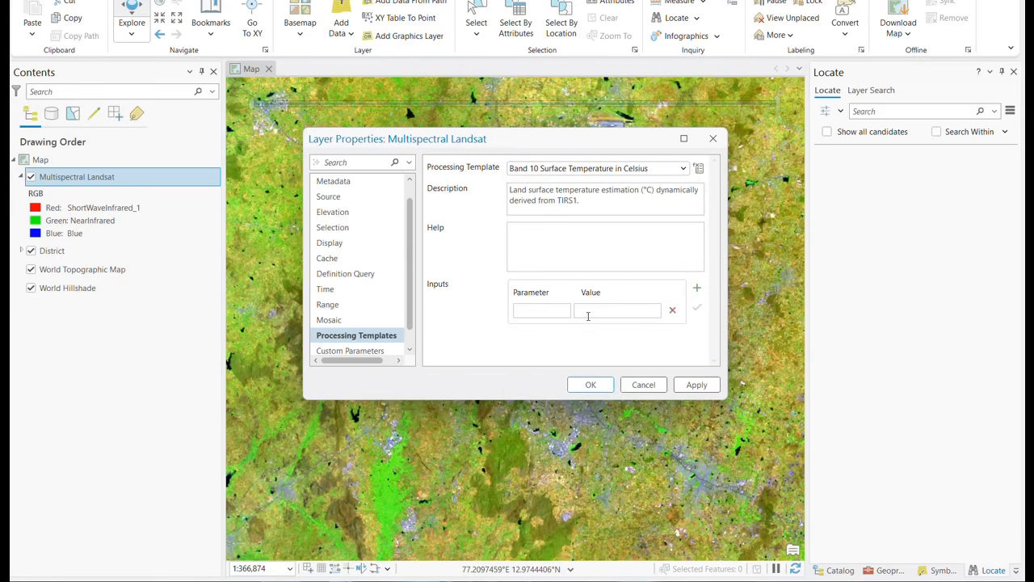
{"action": "left_click", "coordinate": [697, 385]}
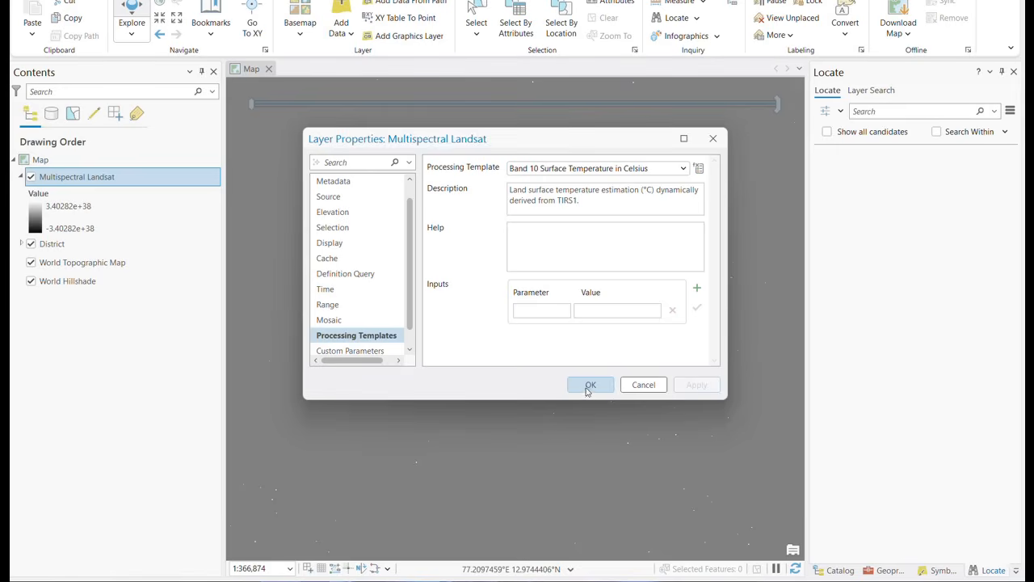
{"action": "left_click", "coordinate": [587, 385]}
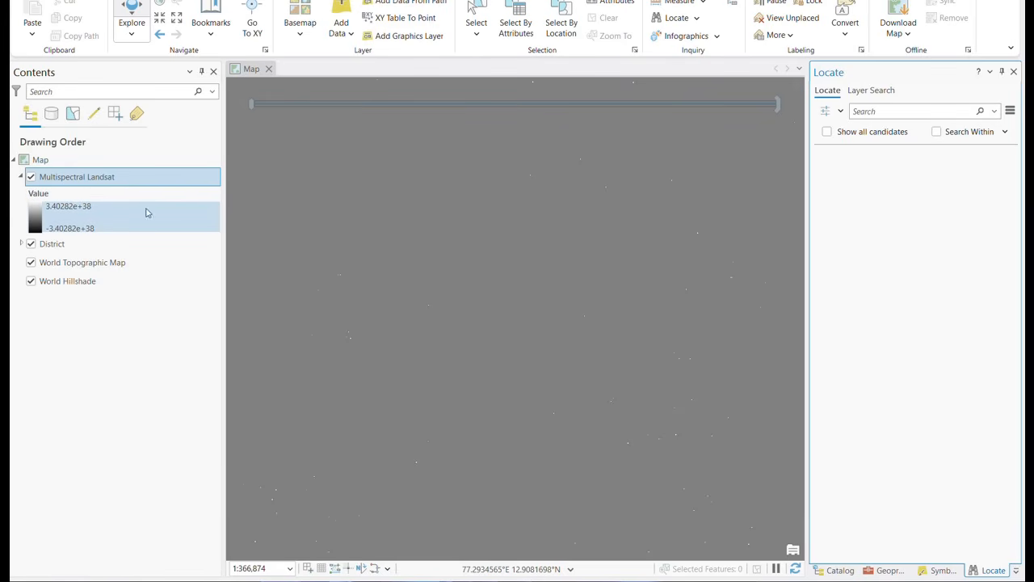
Remove the existing definition query from the Multispectral Landsat layer.
{"action": "right_click", "coordinate": [84, 179]}
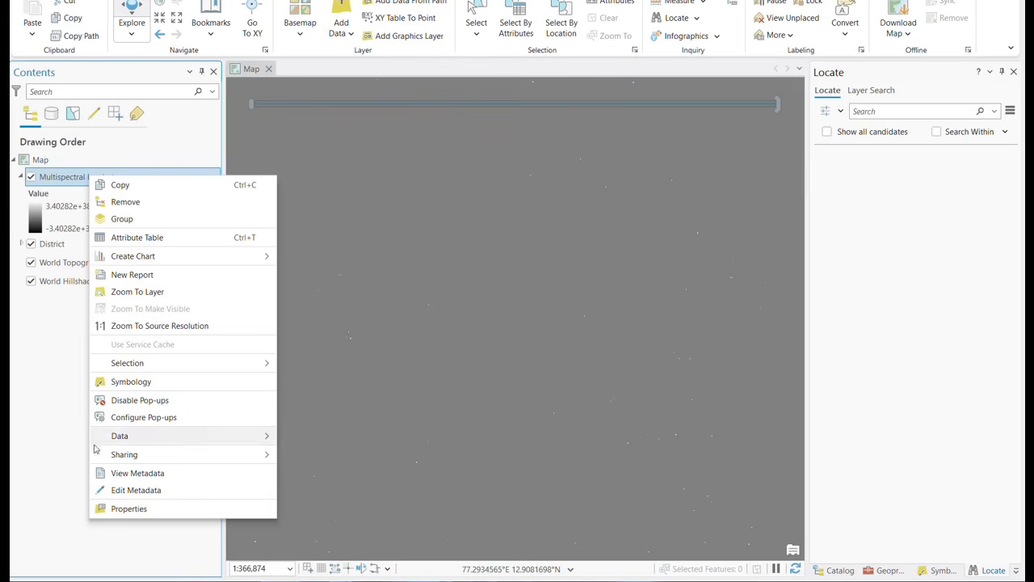
{"action": "left_click", "coordinate": [143, 510]}
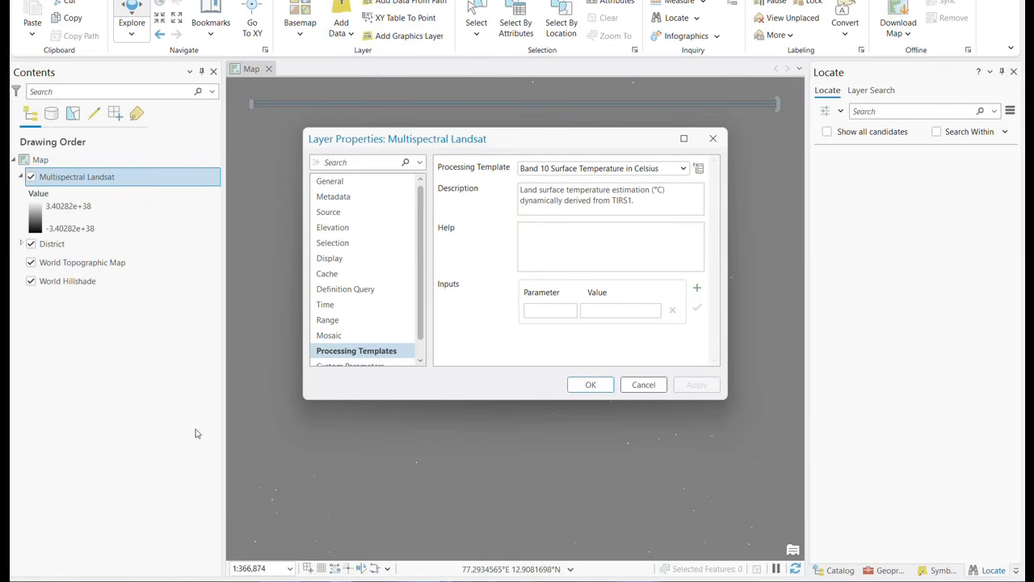
{"action": "left_click", "coordinate": [342, 293]}
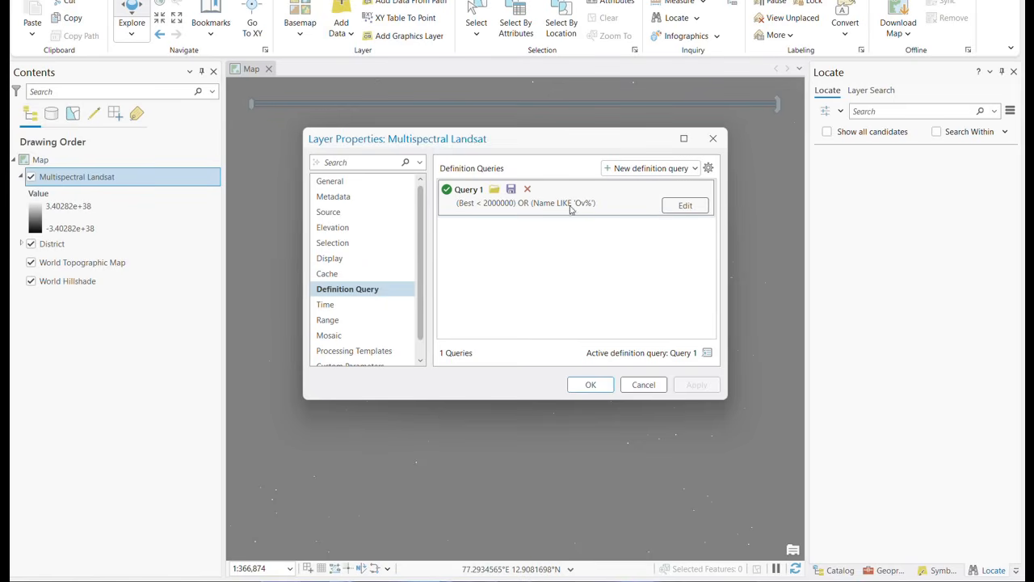
{"action": "left_click", "coordinate": [527, 189]}
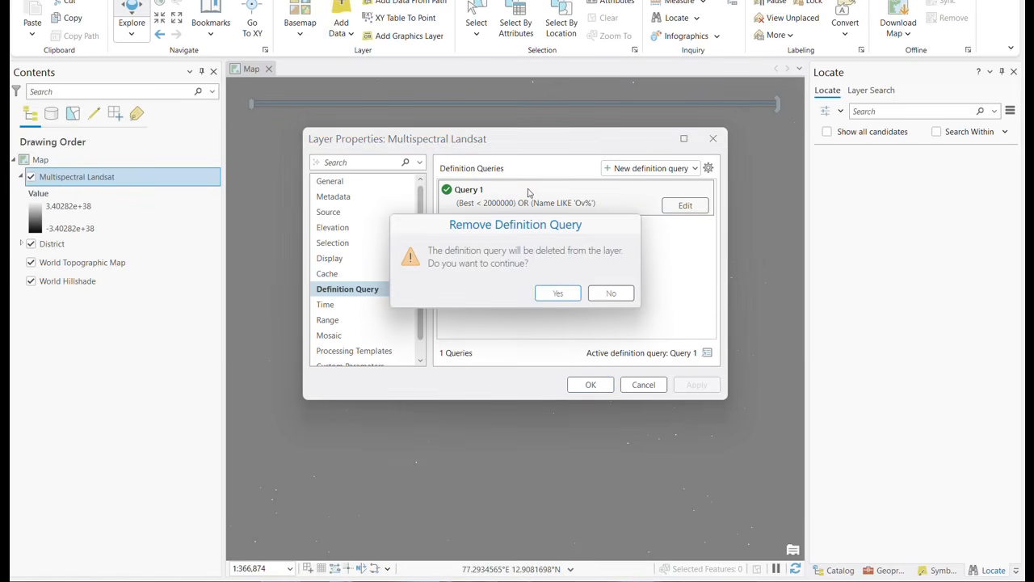
{"action": "left_click", "coordinate": [564, 294]}
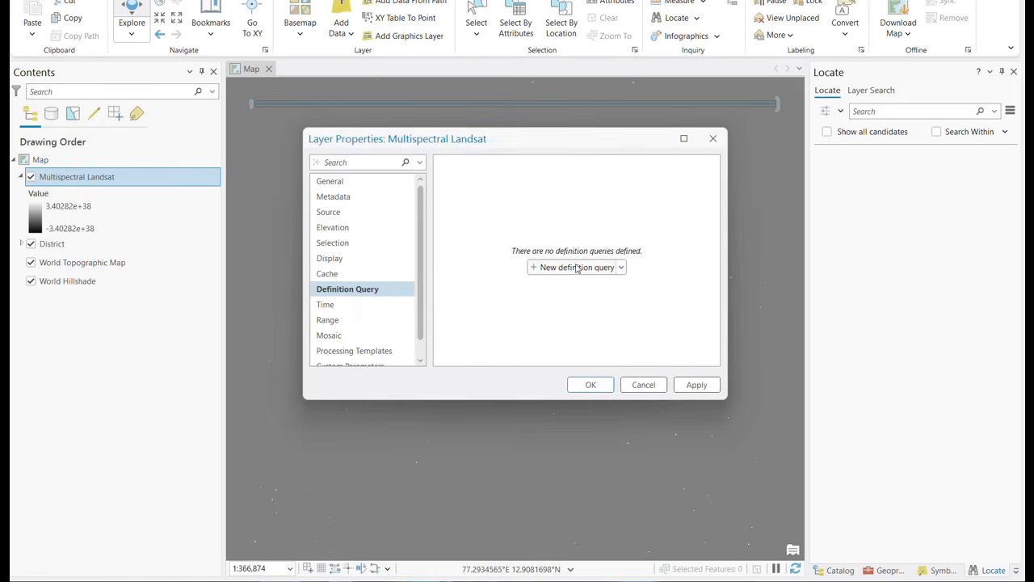
Add a definition query to Multispectral Landsat where Cloud Cover is less than or equal to 0.05 and apply it.
{"action": "left_click", "coordinate": [577, 268]}
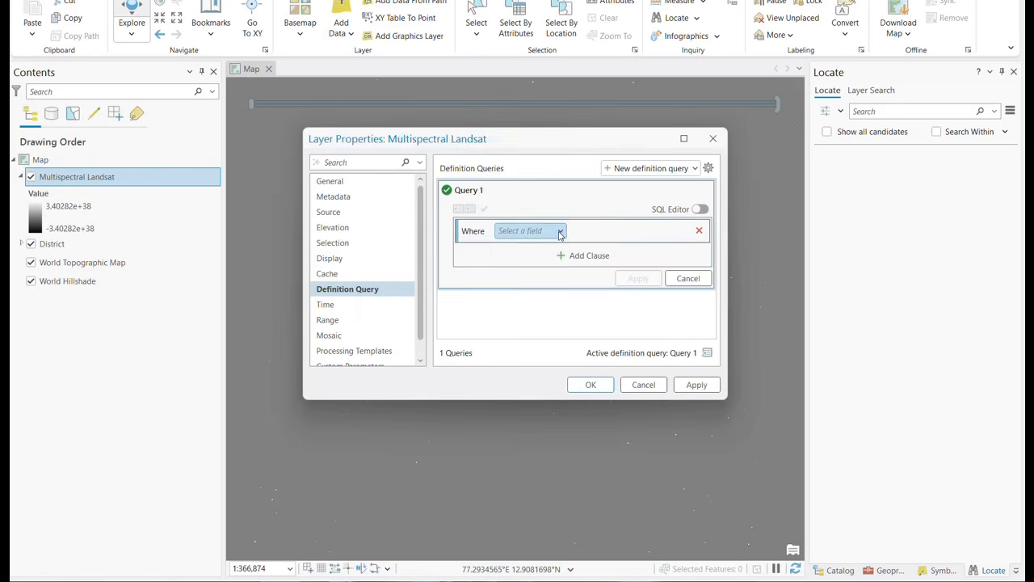
{"action": "left_click", "coordinate": [559, 231]}
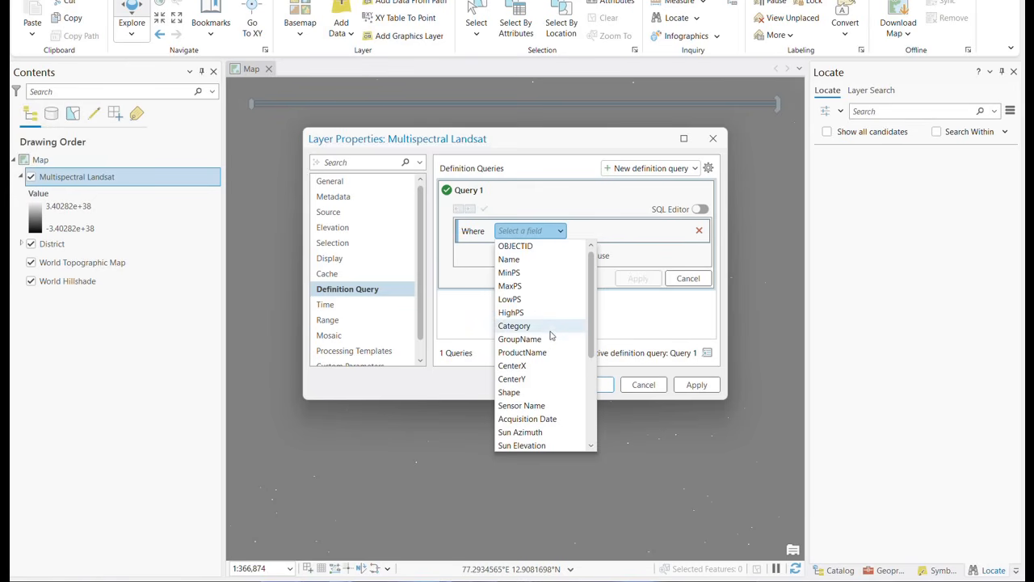
{"action": "scroll", "coordinate": [550, 335], "scroll_direction": "down", "scroll_amount": 1}
{"action": "left_click", "coordinate": [533, 418]}
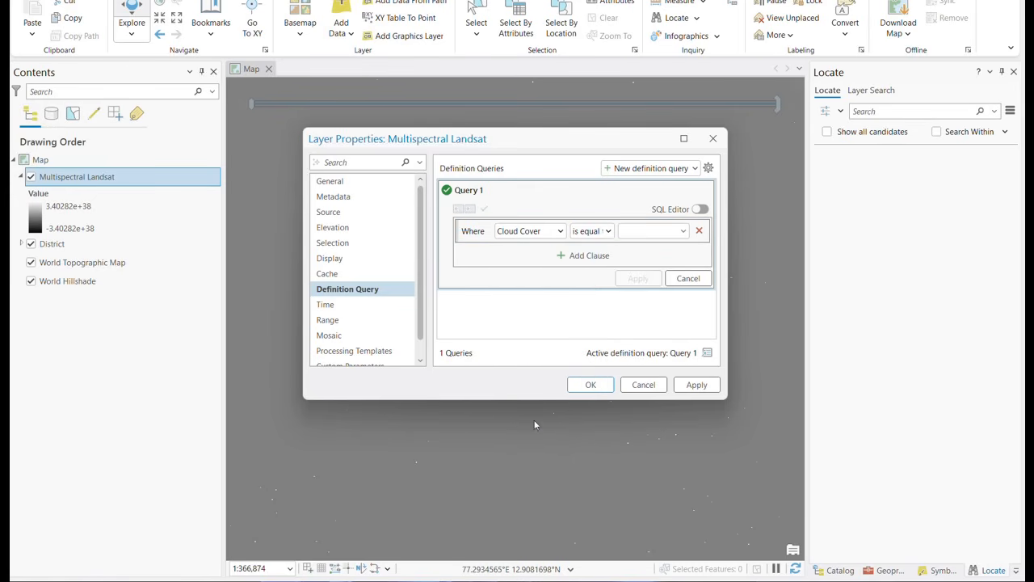
{"action": "left_click", "coordinate": [608, 232]}
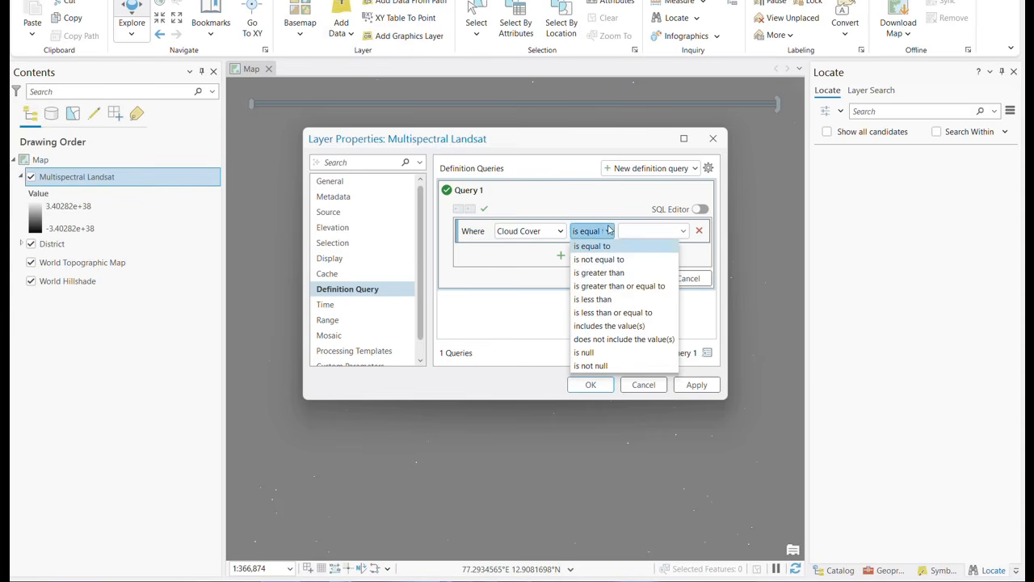
{"action": "left_click", "coordinate": [612, 315]}
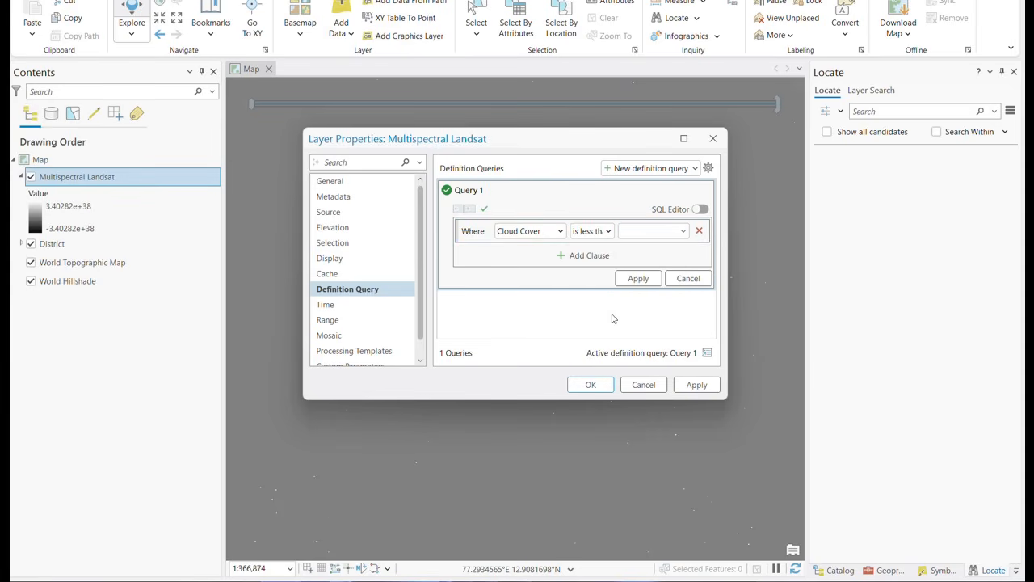
{"action": "left_click", "coordinate": [640, 232]}
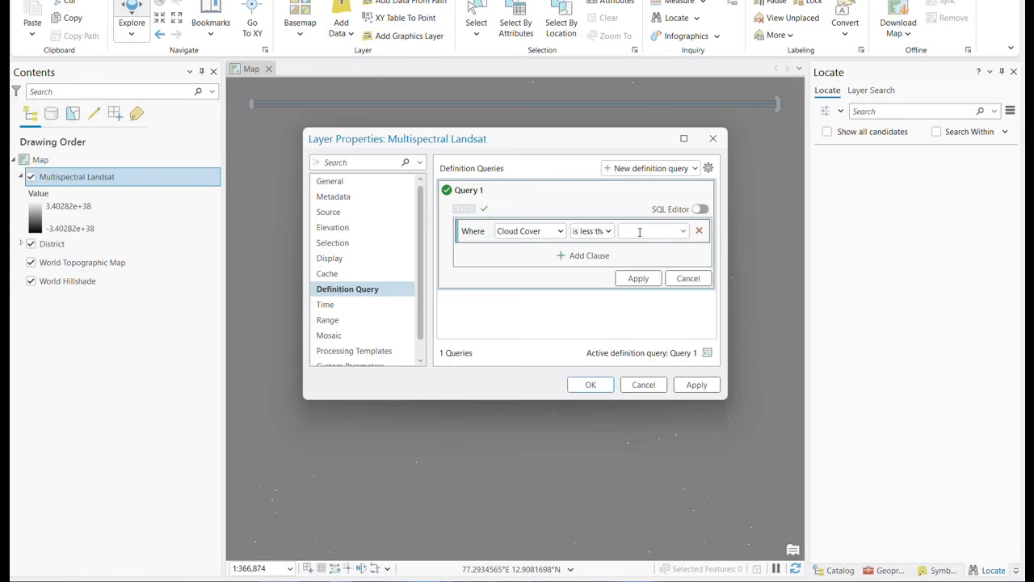
{"action": "type", "text": "0.05"}
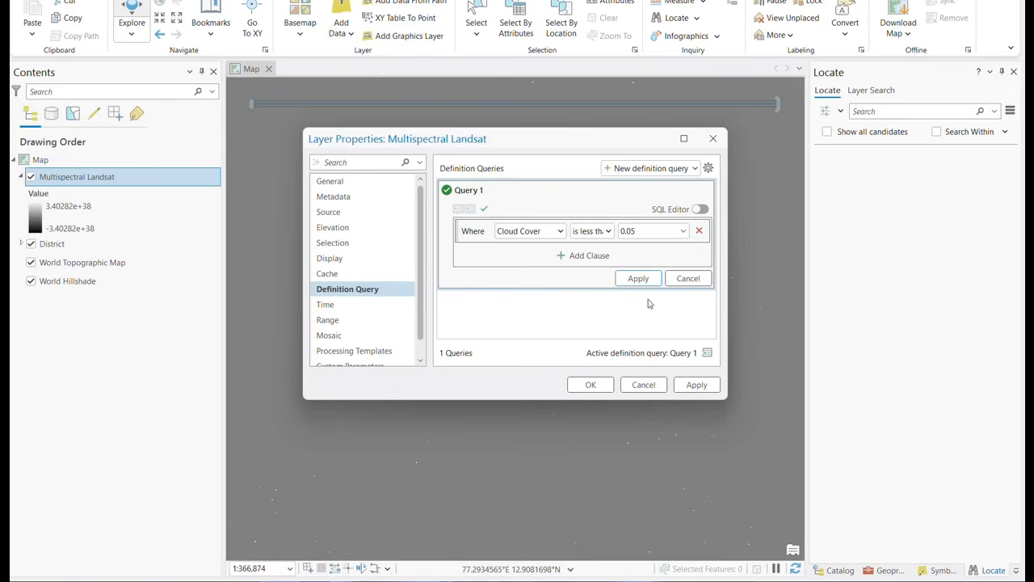
{"action": "left_click", "coordinate": [696, 386]}
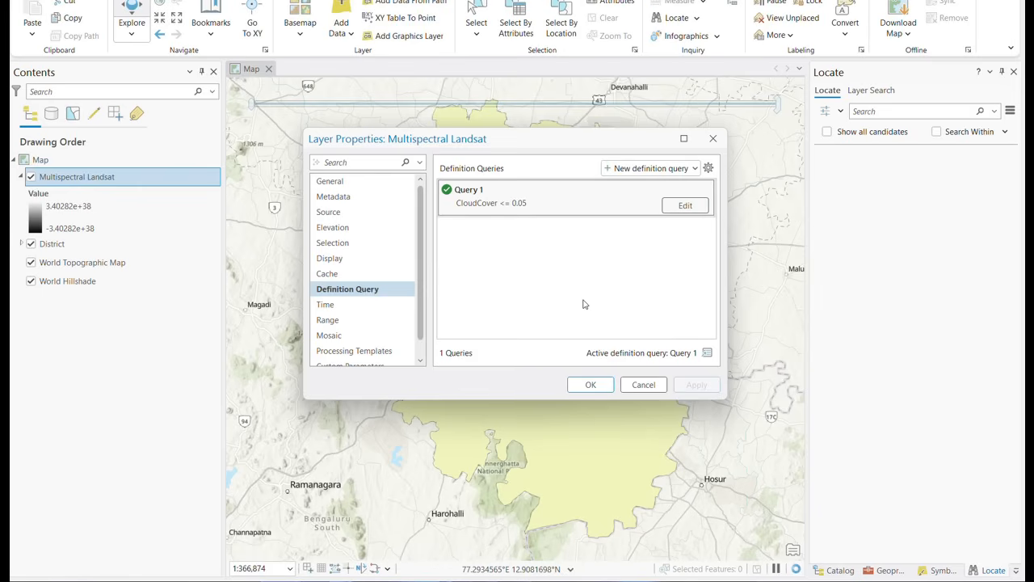
{"action": "left_click", "coordinate": [592, 384]}
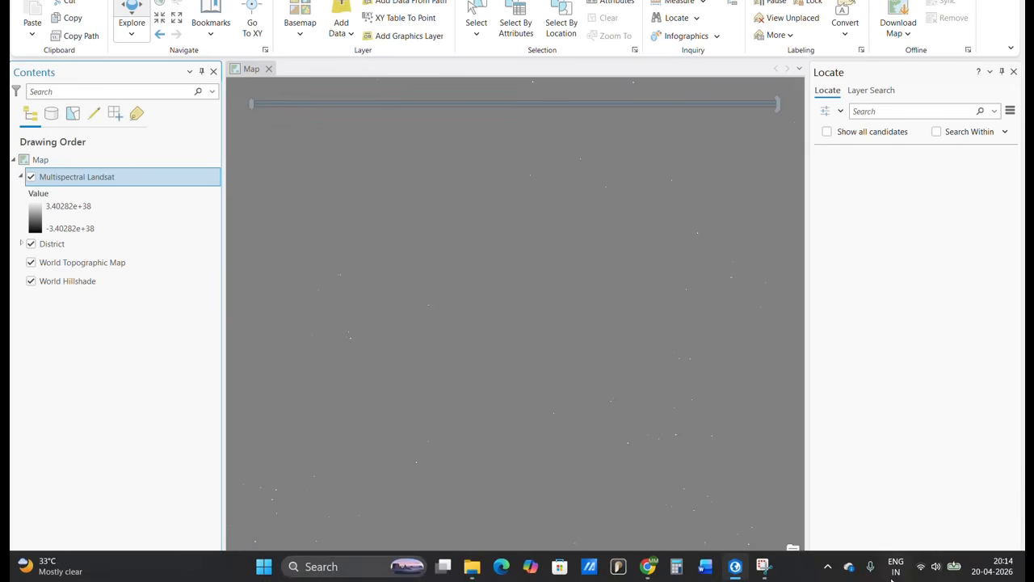
Find the Copy Raster geoprocessing tool and set Multispectral Landsat as its input raster.
{"action": "left_click", "coordinate": [889, 569]}
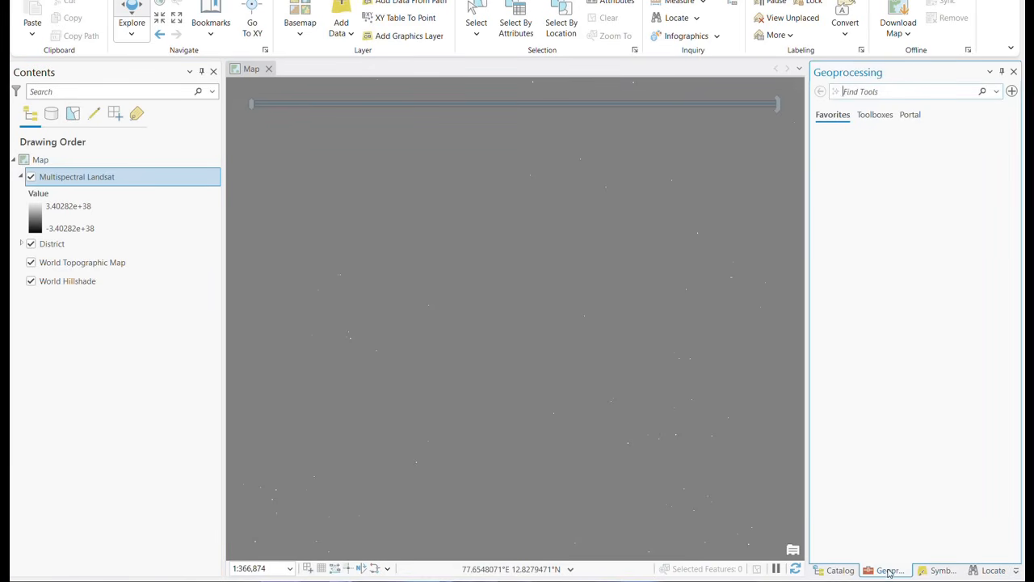
{"action": "left_click", "coordinate": [849, 90]}
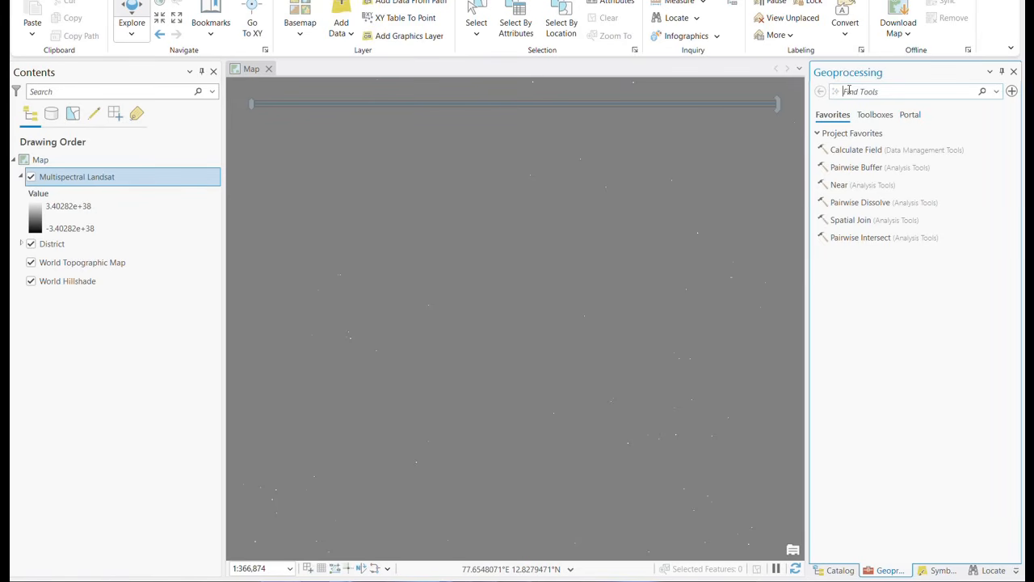
{"action": "type", "text": "C"}
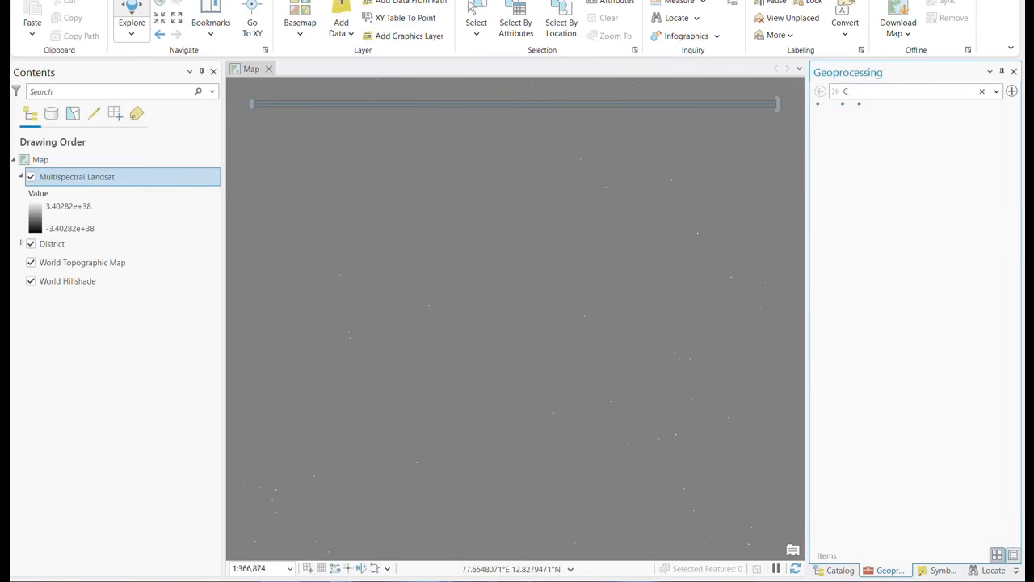
{"action": "type", "text": "opy"}
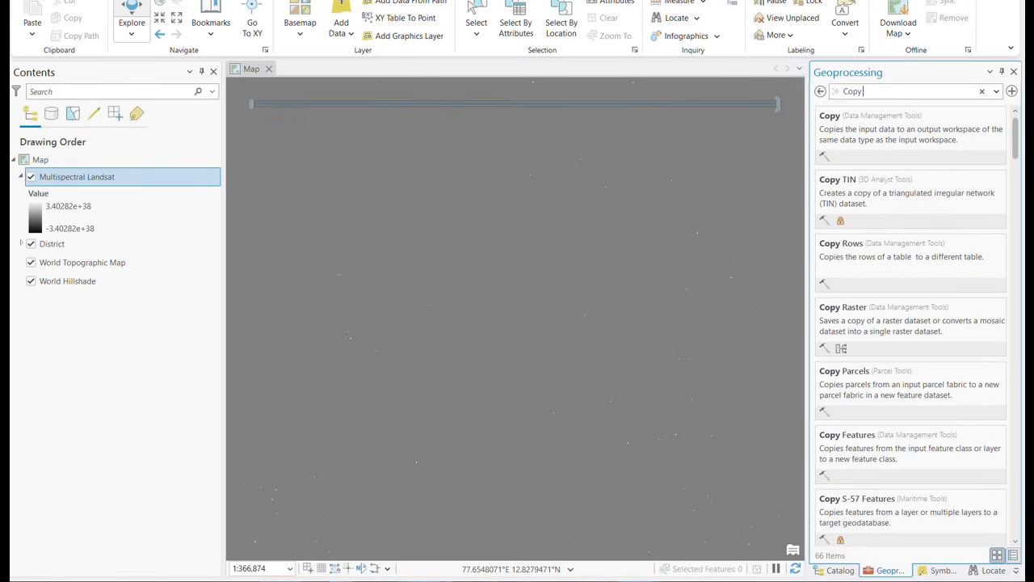
{"action": "type", "text": " Ras"}
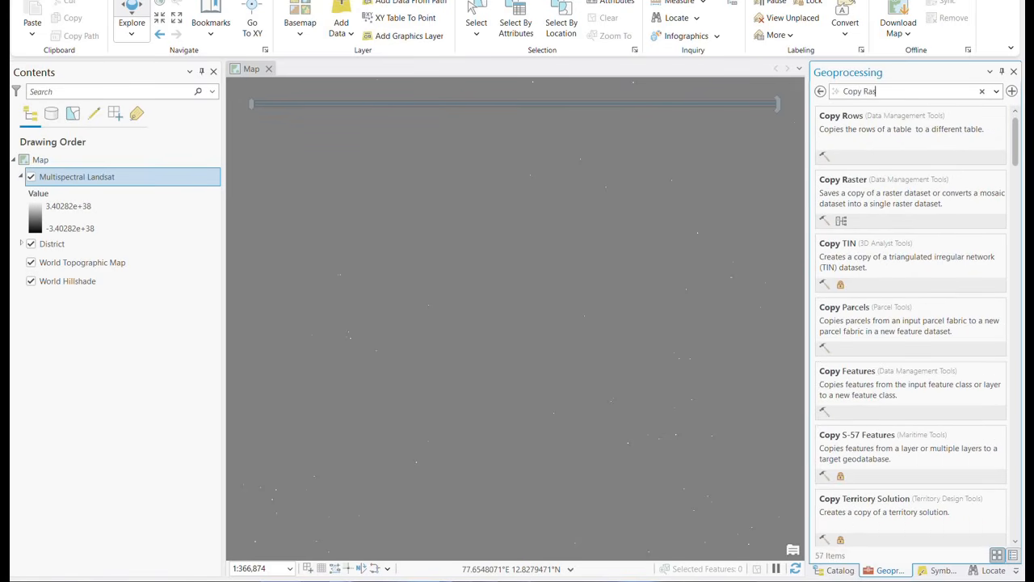
{"action": "type", "text": "ter"}
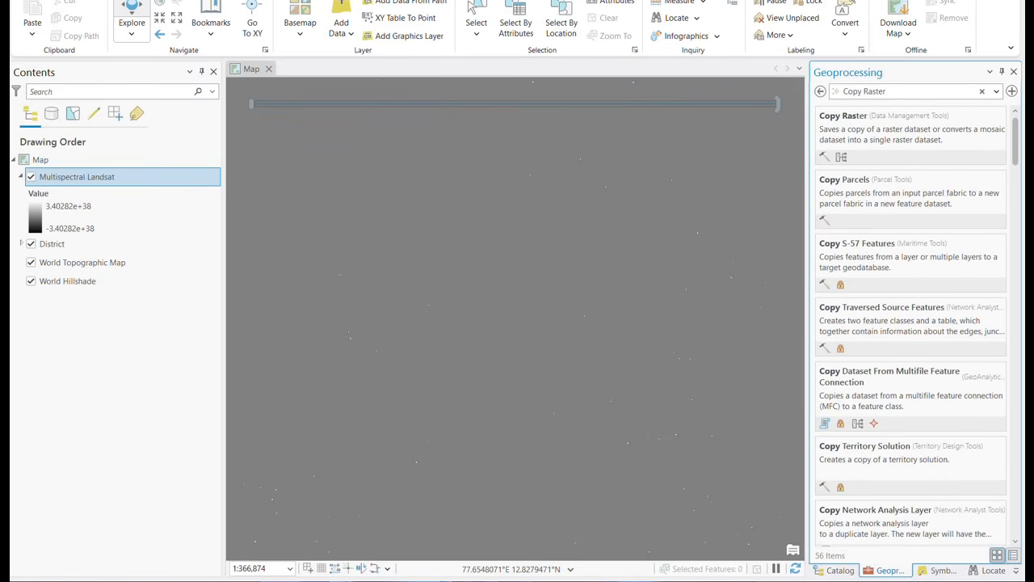
{"action": "left_click", "coordinate": [860, 126]}
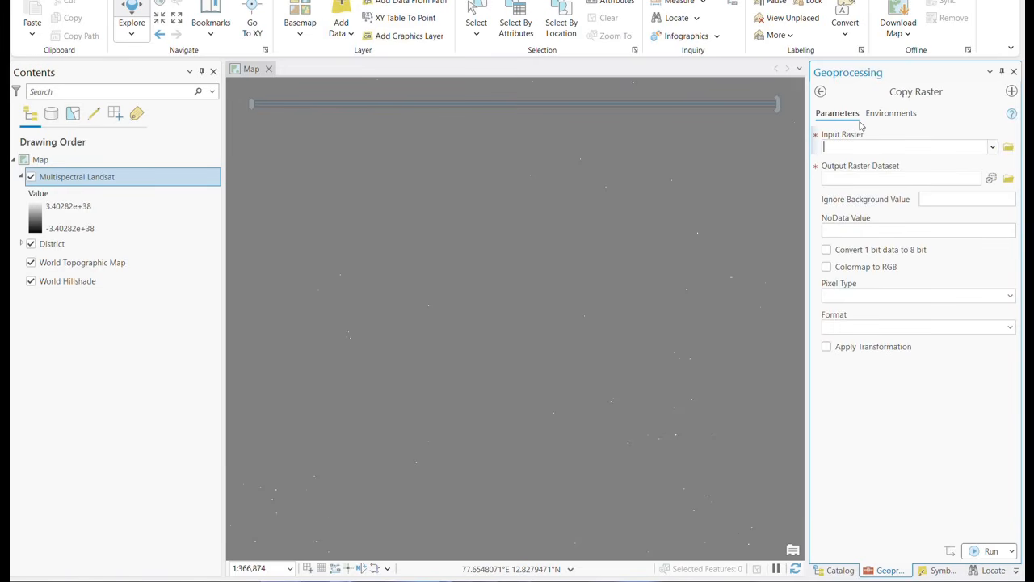
{"action": "left_click", "coordinate": [994, 147]}
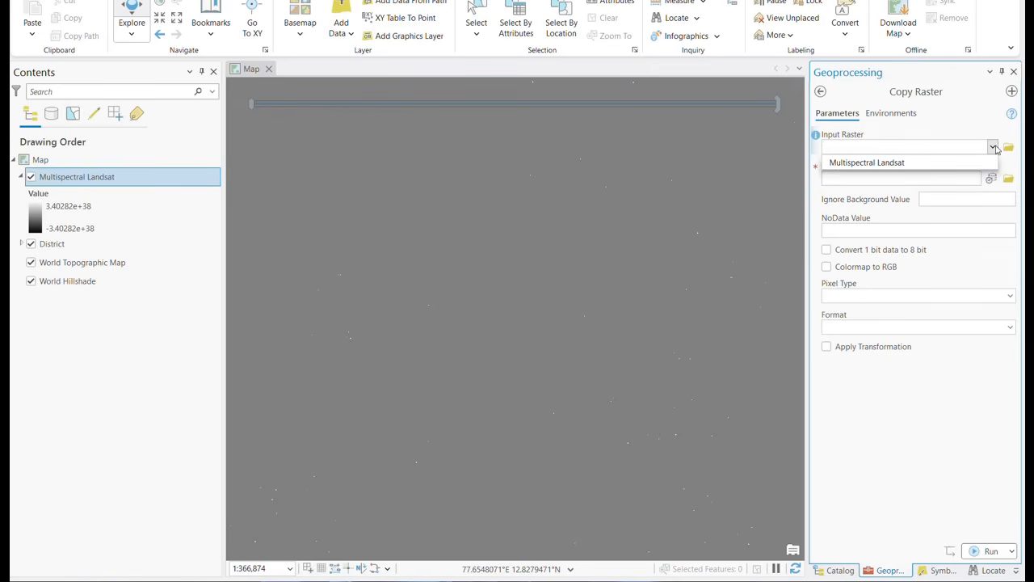
{"action": "left_click", "coordinate": [901, 164]}
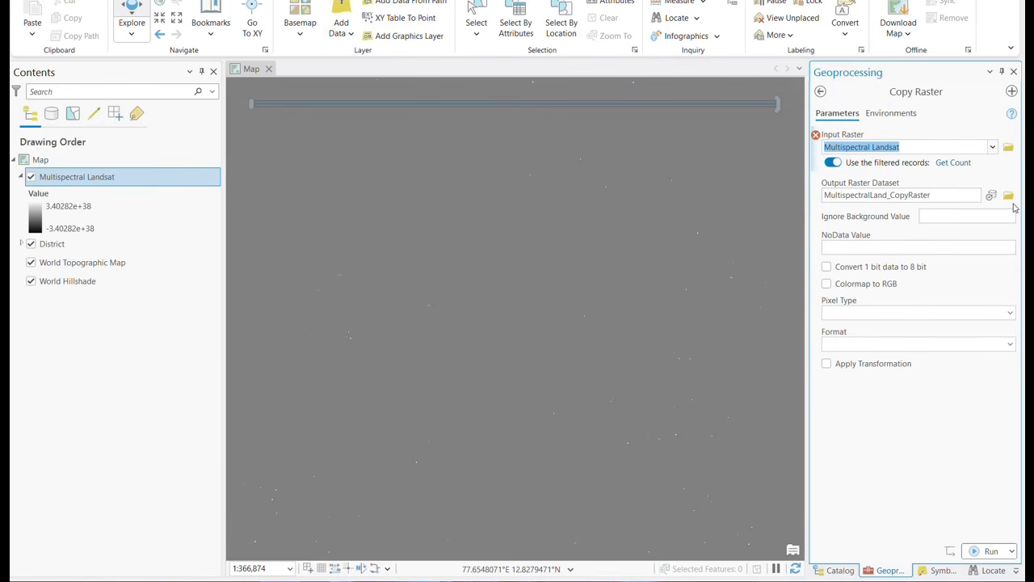
Set the output raster dataset to BENGALURU111111.TIF in the TIFF folder inside the Desktop's Caption folder.
{"action": "left_click", "coordinate": [1008, 196]}
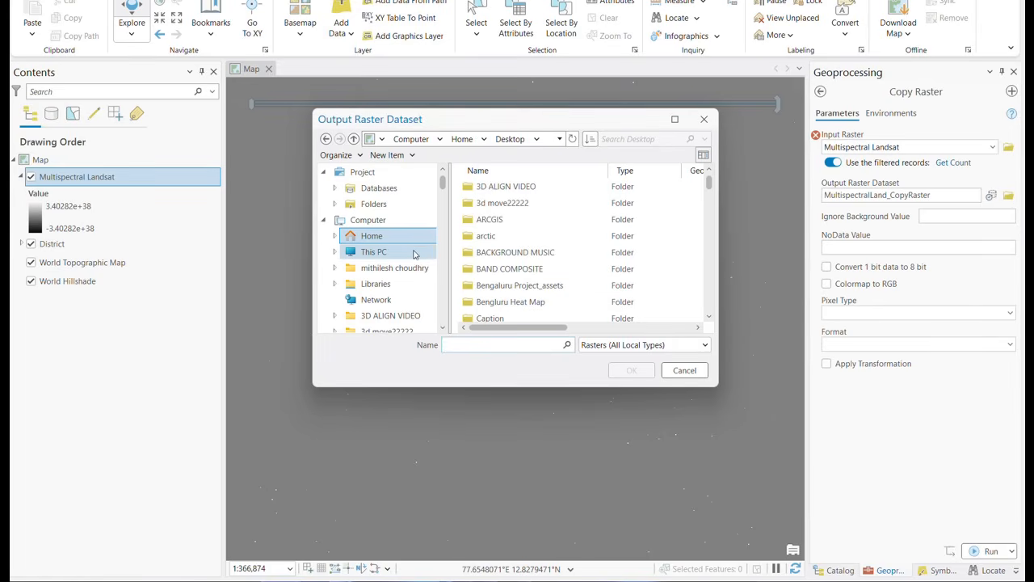
{"action": "left_click", "coordinate": [377, 237]}
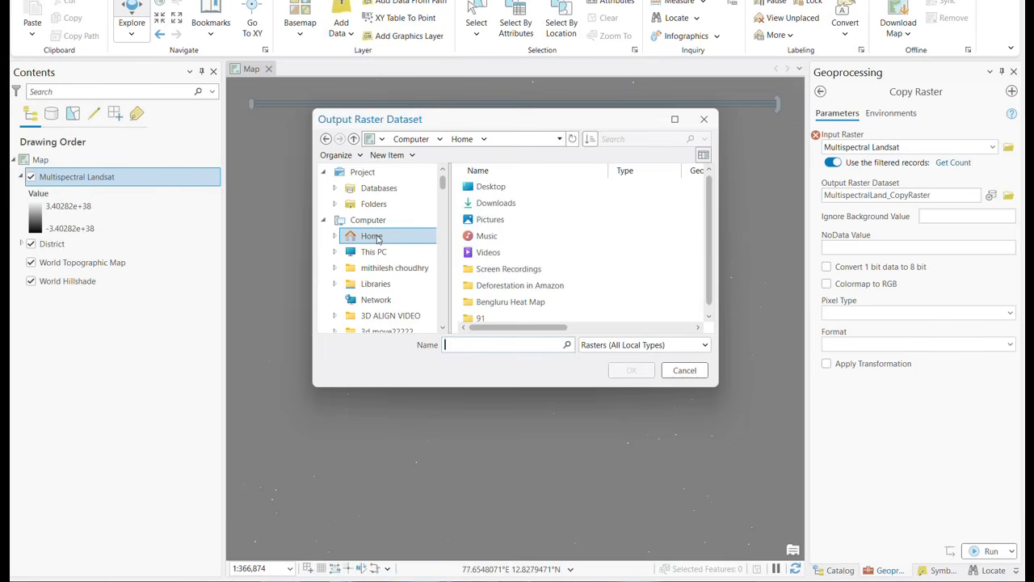
{"action": "left_click", "coordinate": [496, 188]}
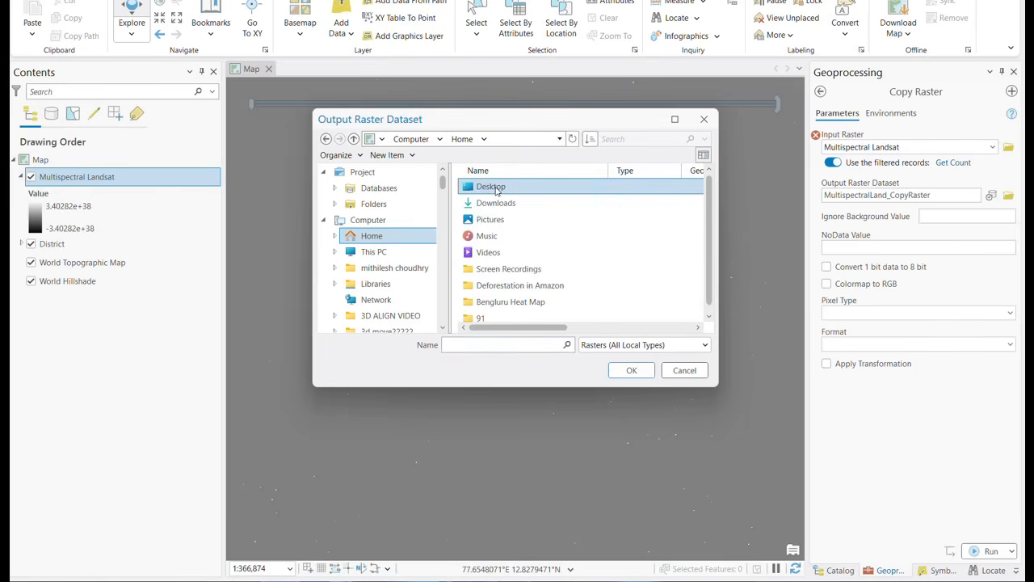
{"action": "double_click", "coordinate": [497, 189]}
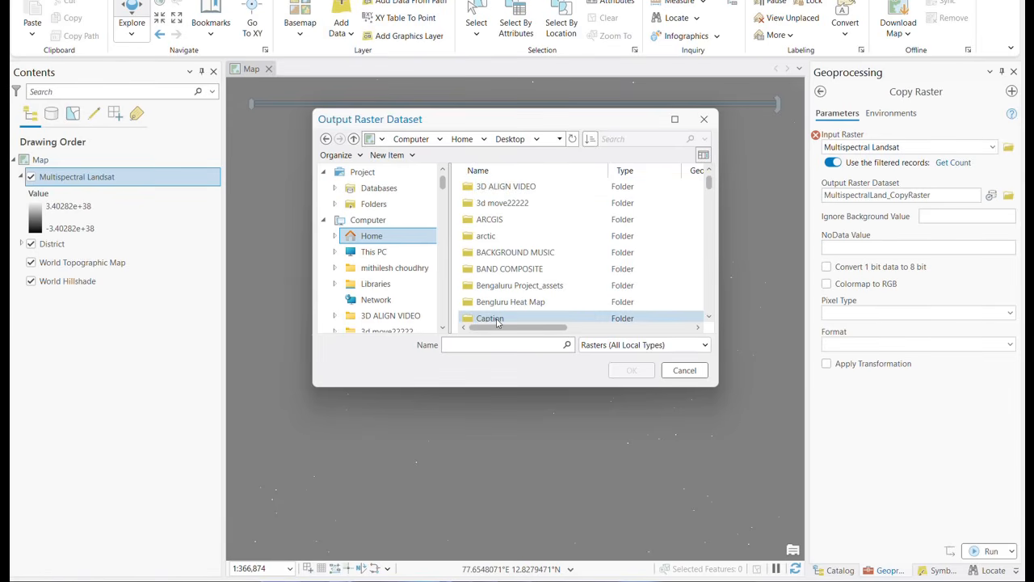
{"action": "double_click", "coordinate": [497, 320]}
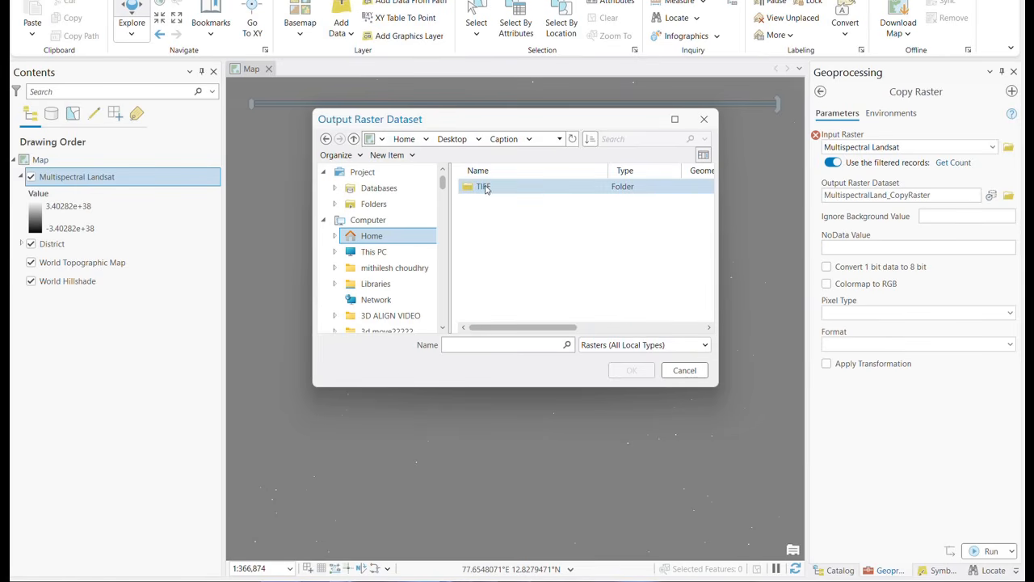
{"action": "double_click", "coordinate": [486, 186]}
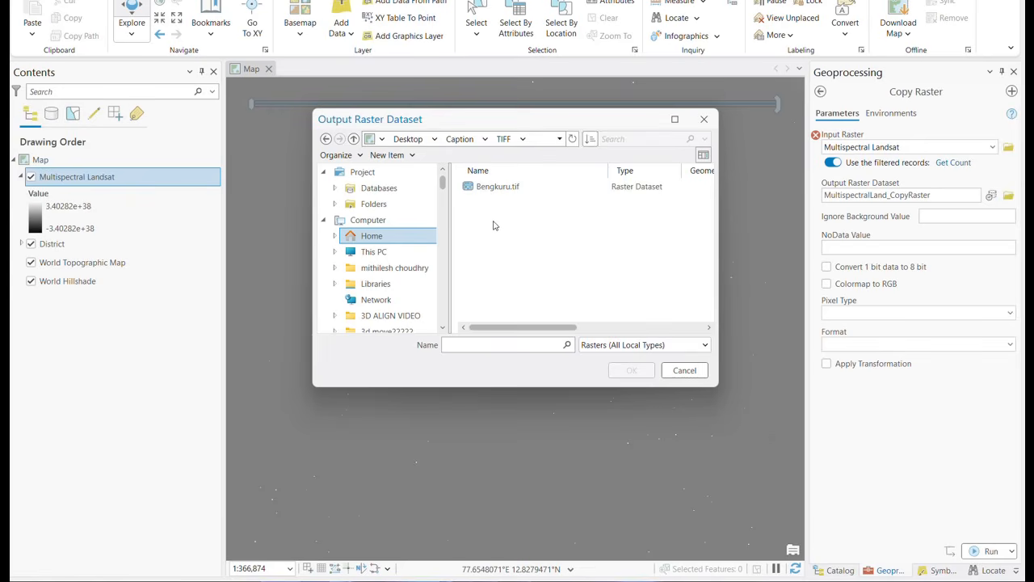
{"action": "left_click", "coordinate": [470, 343]}
{"action": "type", "text": "Be"}
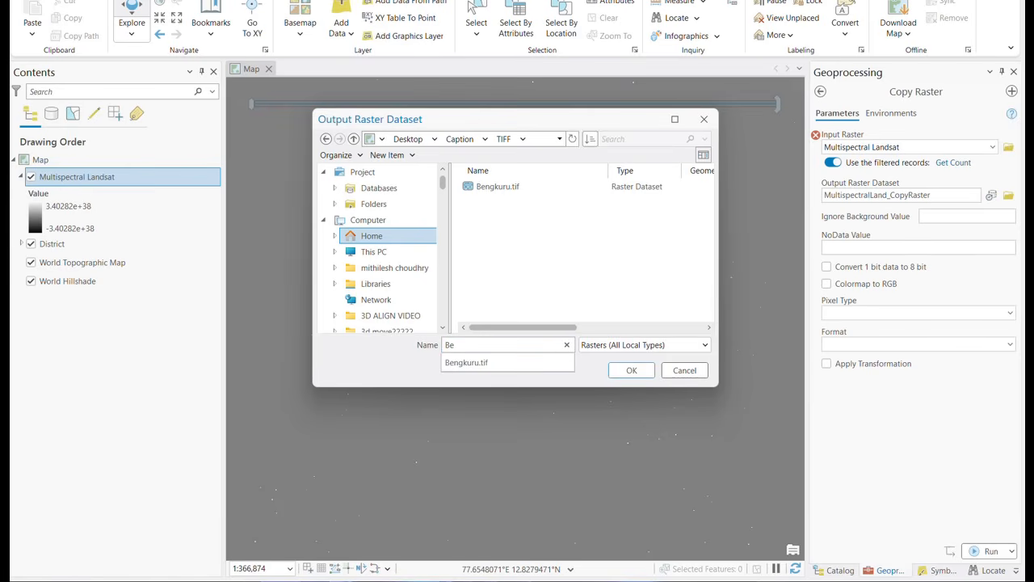
{"action": "key", "text": "BackSpace"}
{"action": "type", "text": "ENGAL"}
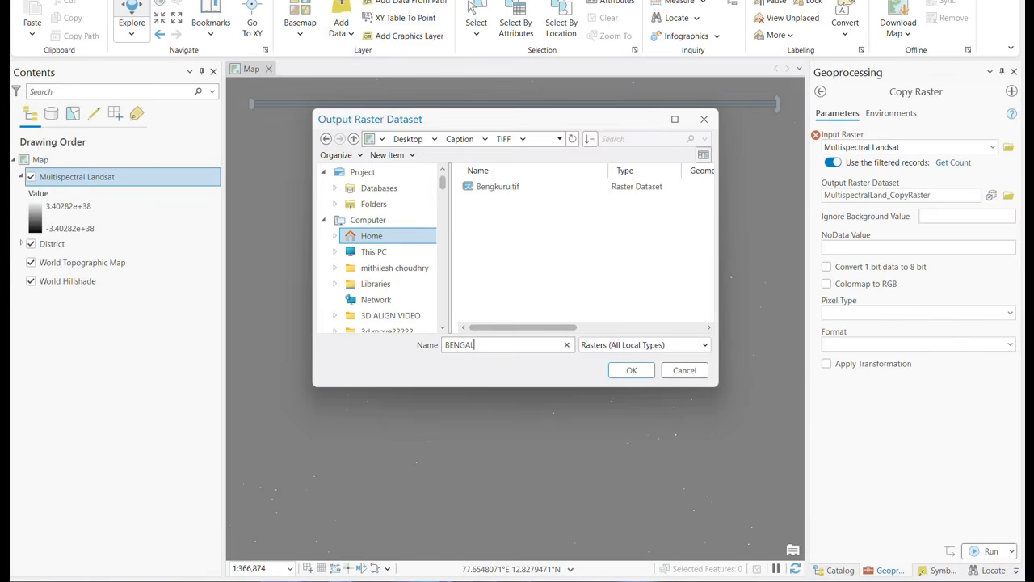
{"action": "type", "text": "URU111111.TIF"}
{"action": "left_click", "coordinate": [628, 372]}
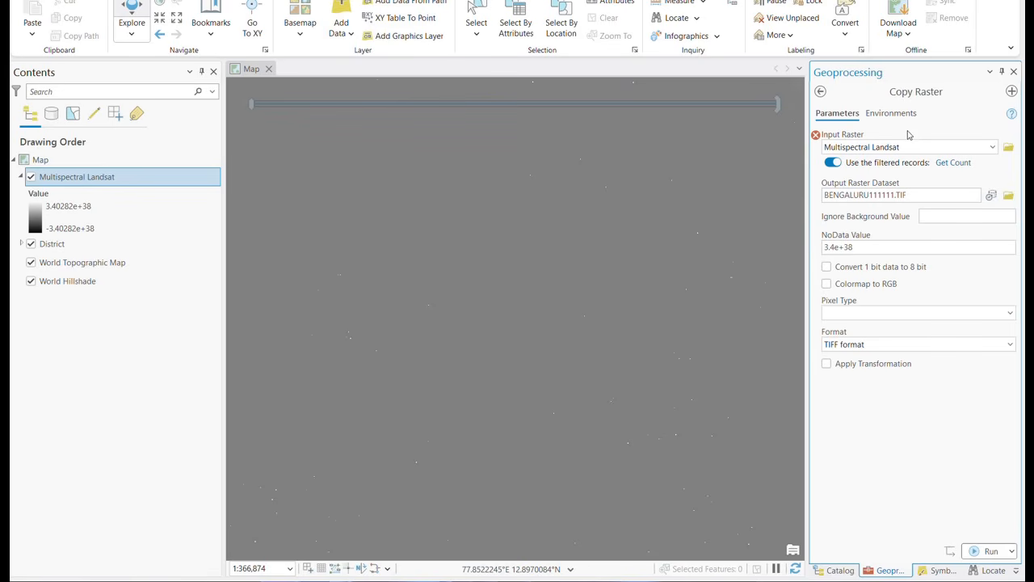
Set Copy Raster's output coordinate system environment to the projected system WGS 1984 UTM Zone 43N.
{"action": "left_click", "coordinate": [881, 116]}
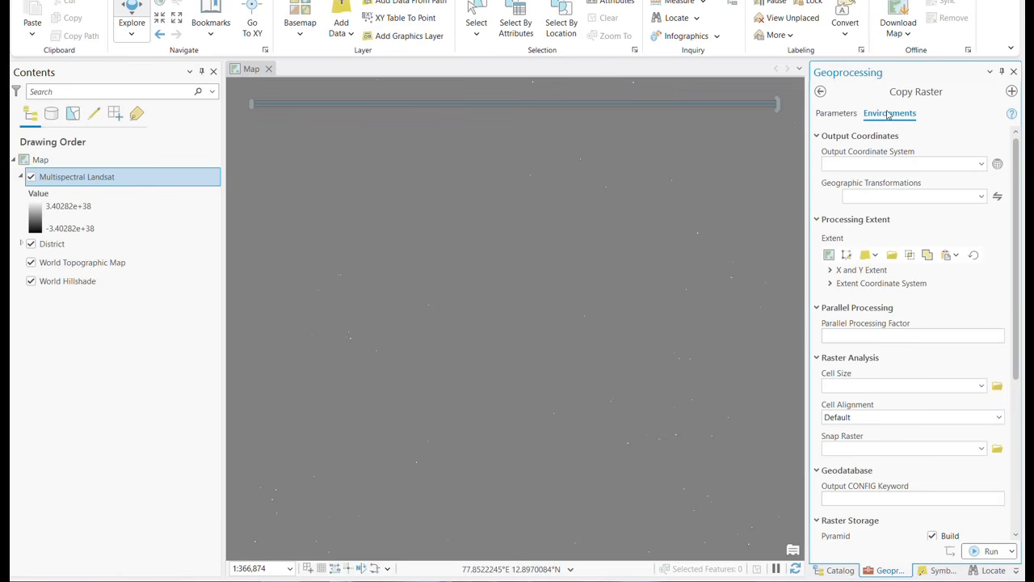
{"action": "left_click", "coordinate": [998, 164]}
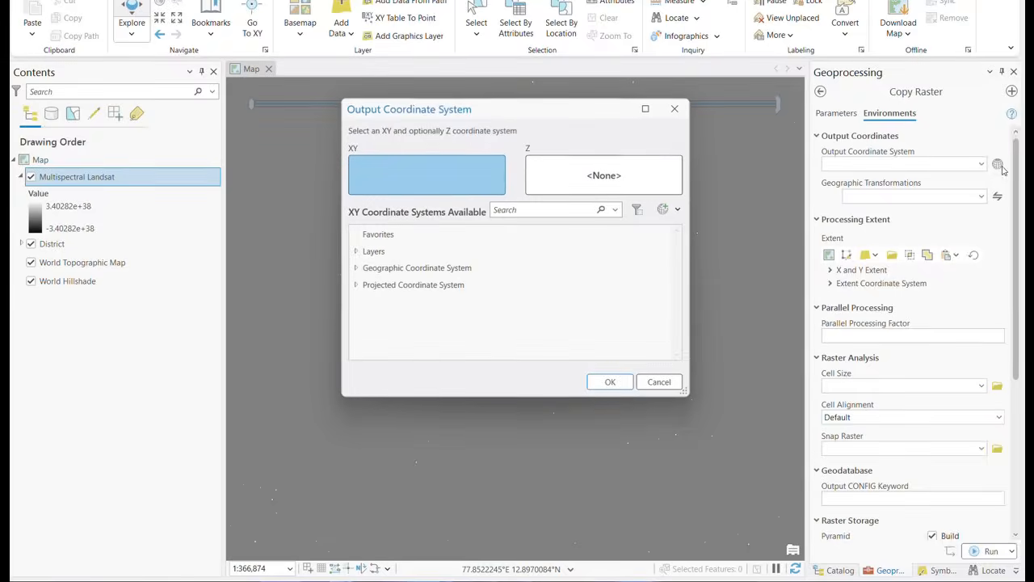
{"action": "double_click", "coordinate": [409, 286]}
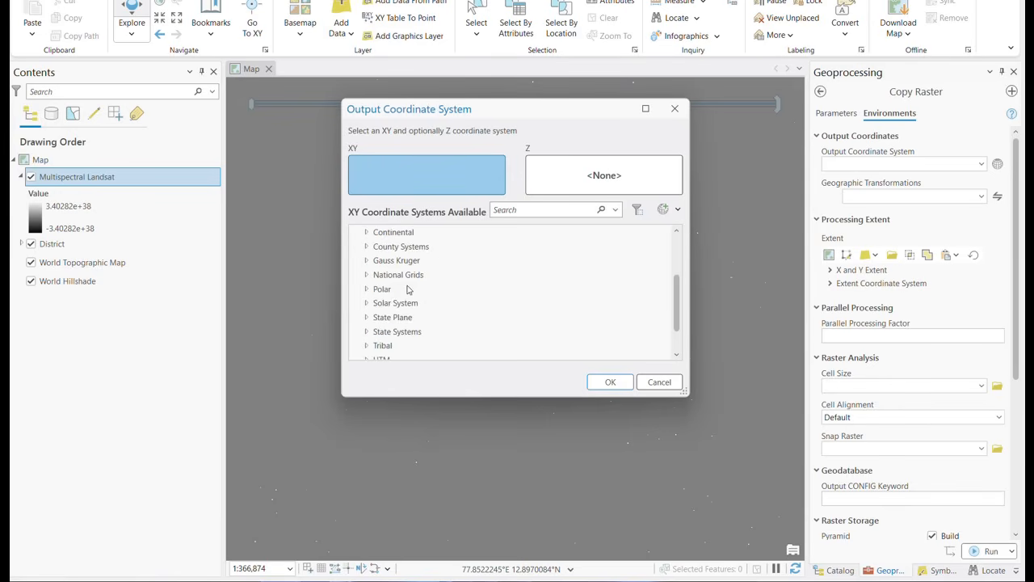
{"action": "scroll", "coordinate": [407, 288], "scroll_direction": "down", "scroll_amount": 1}
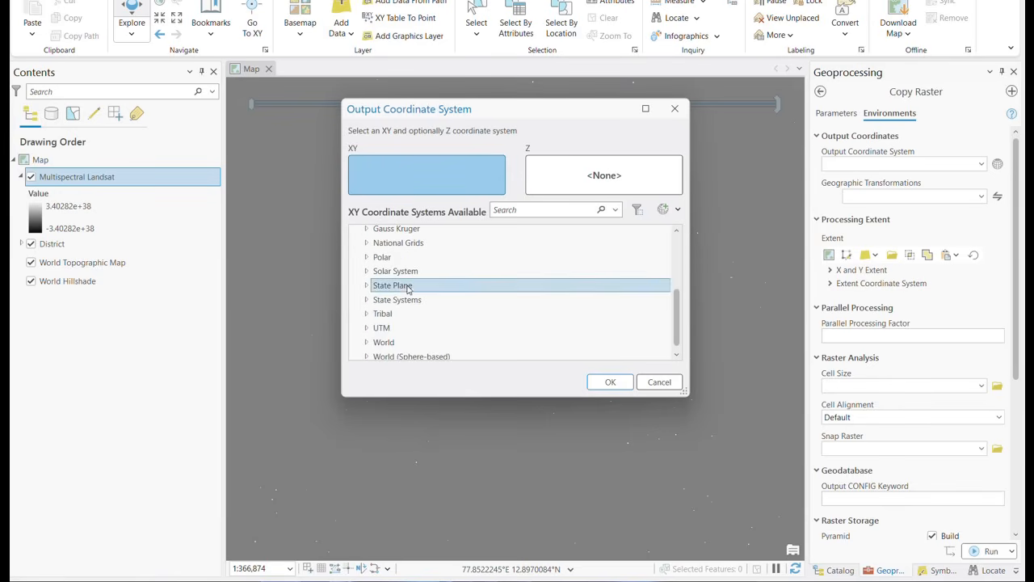
{"action": "double_click", "coordinate": [392, 329]}
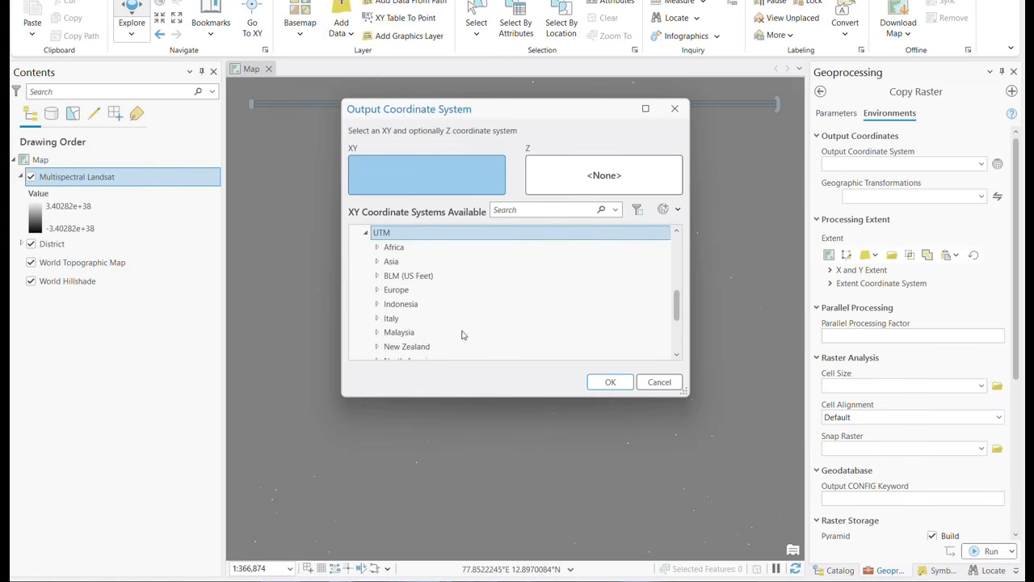
{"action": "scroll", "coordinate": [459, 335], "scroll_direction": "down", "scroll_amount": 3}
{"action": "double_click", "coordinate": [411, 327]}
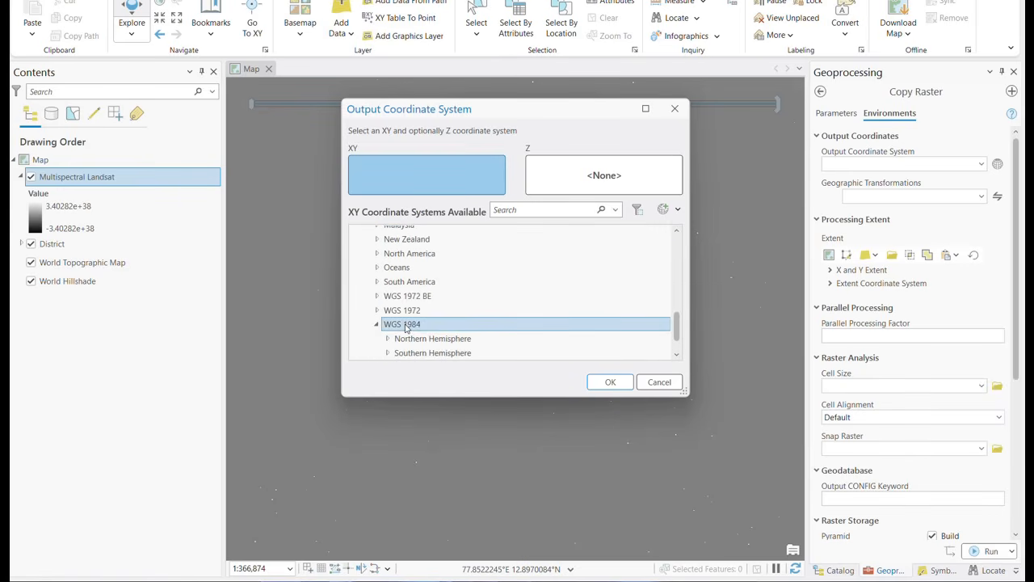
{"action": "double_click", "coordinate": [409, 340]}
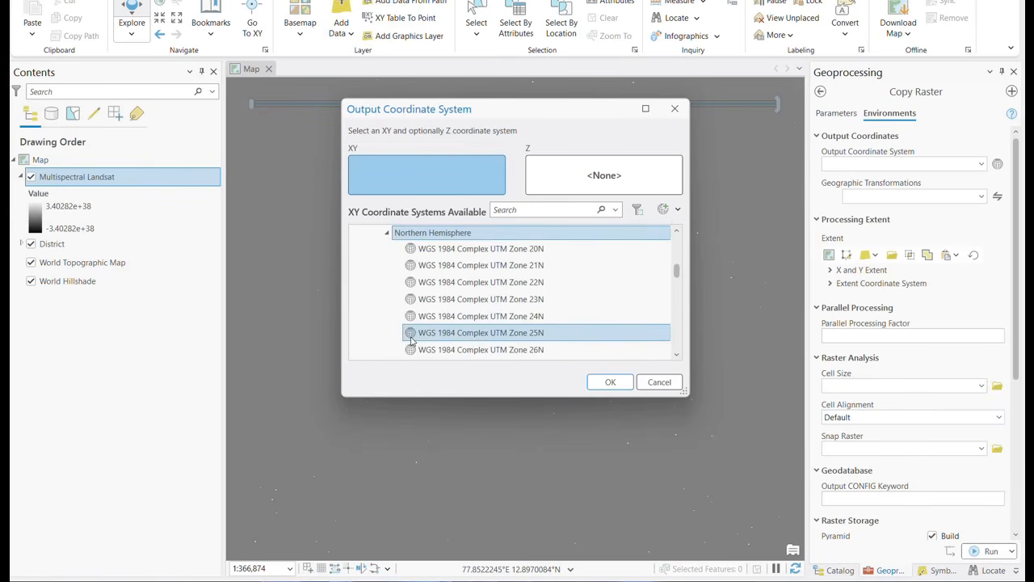
{"action": "scroll", "coordinate": [518, 323], "scroll_direction": "down", "scroll_amount": 5}
{"action": "scroll", "coordinate": [529, 342], "scroll_direction": "down", "scroll_amount": 1}
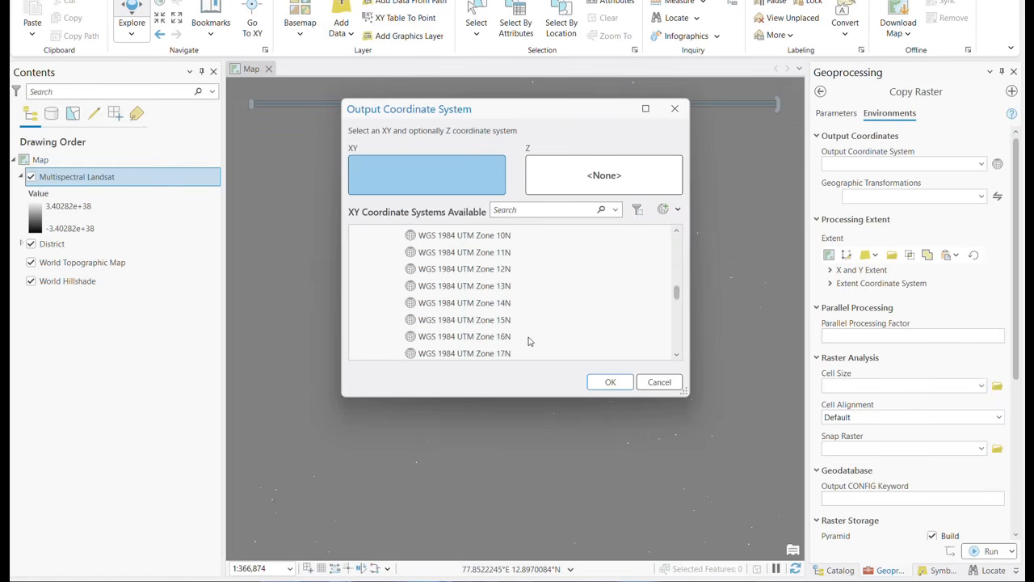
{"action": "scroll", "coordinate": [529, 342], "scroll_direction": "down", "scroll_amount": 2}
{"action": "scroll", "coordinate": [515, 338], "scroll_direction": "down", "scroll_amount": 1}
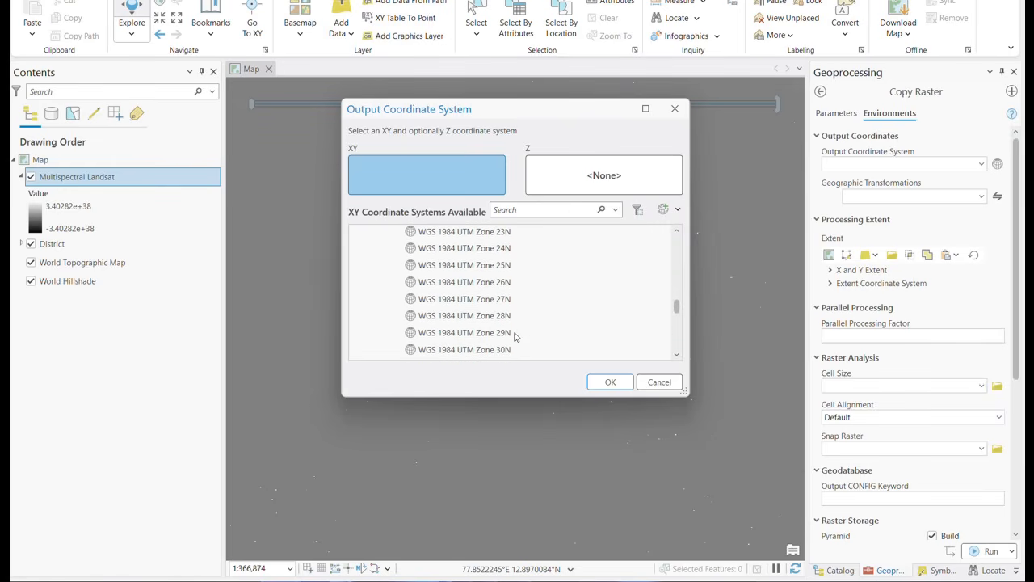
{"action": "scroll", "coordinate": [515, 338], "scroll_direction": "down", "scroll_amount": 1}
{"action": "scroll", "coordinate": [515, 337], "scroll_direction": "down", "scroll_amount": 1}
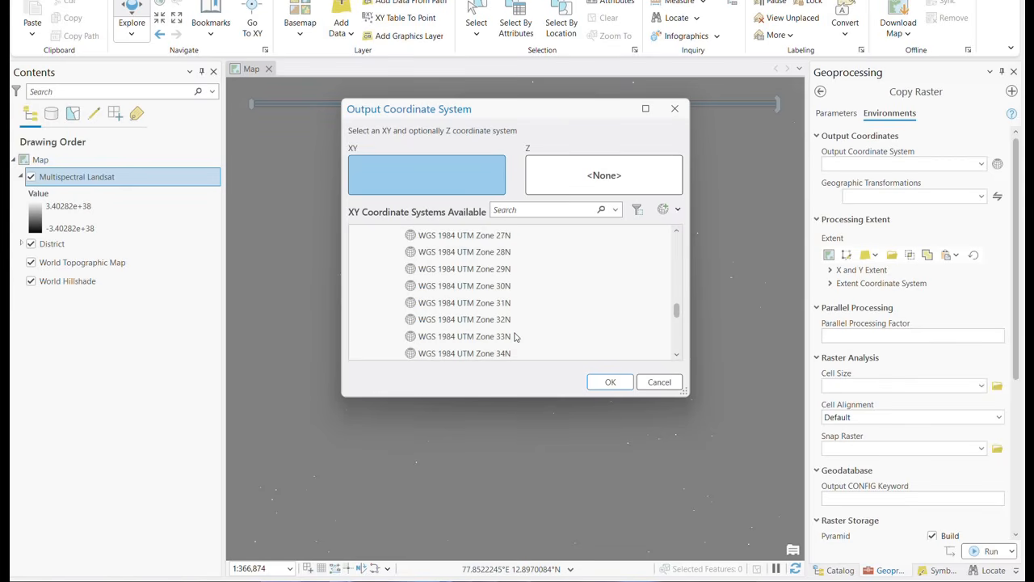
{"action": "scroll", "coordinate": [515, 338], "scroll_direction": "down", "scroll_amount": 1}
{"action": "scroll", "coordinate": [515, 338], "scroll_direction": "down", "scroll_amount": 2}
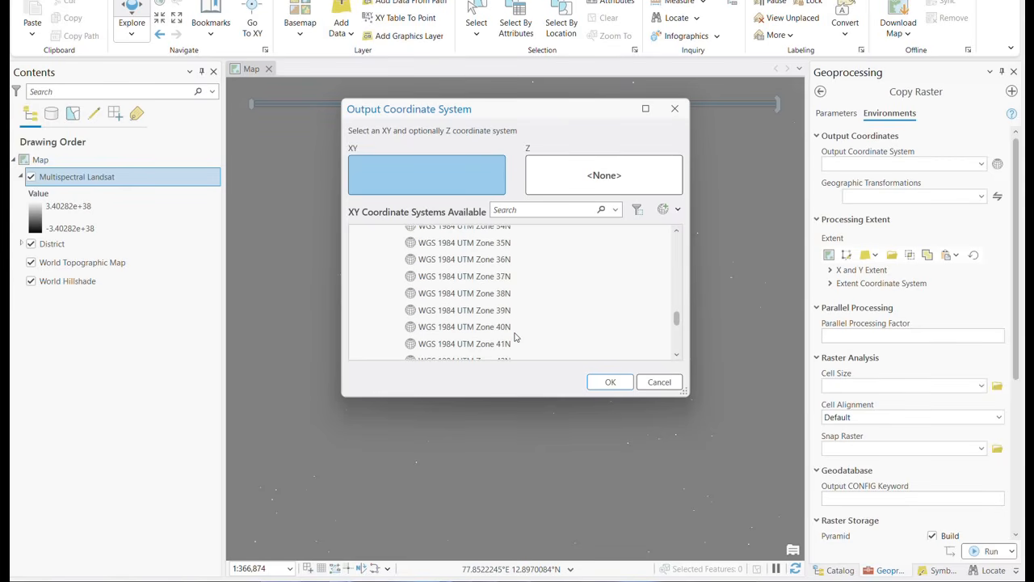
{"action": "scroll", "coordinate": [515, 338], "scroll_direction": "down", "scroll_amount": 1}
{"action": "left_click", "coordinate": [498, 348]}
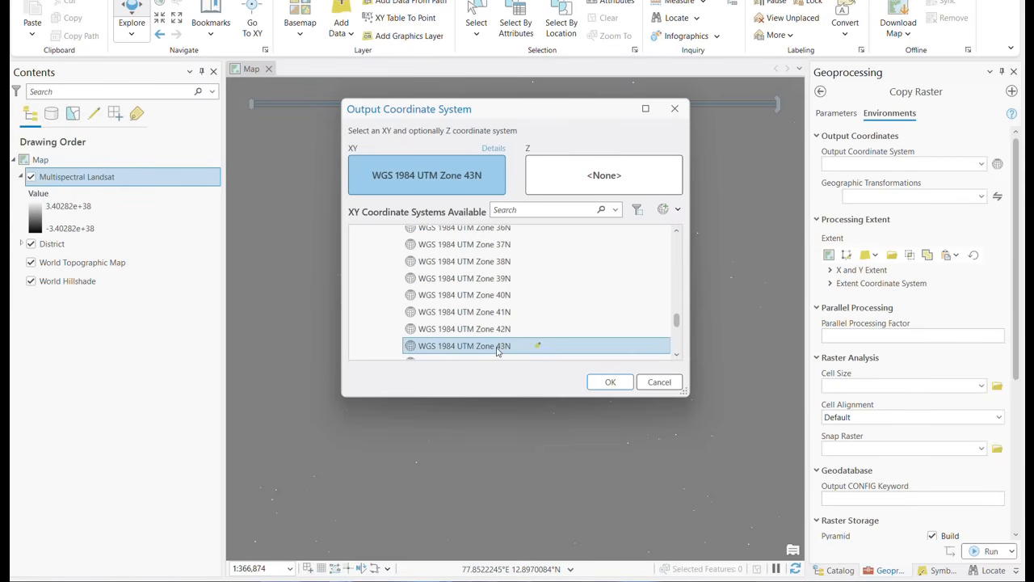
{"action": "left_click", "coordinate": [610, 385]}
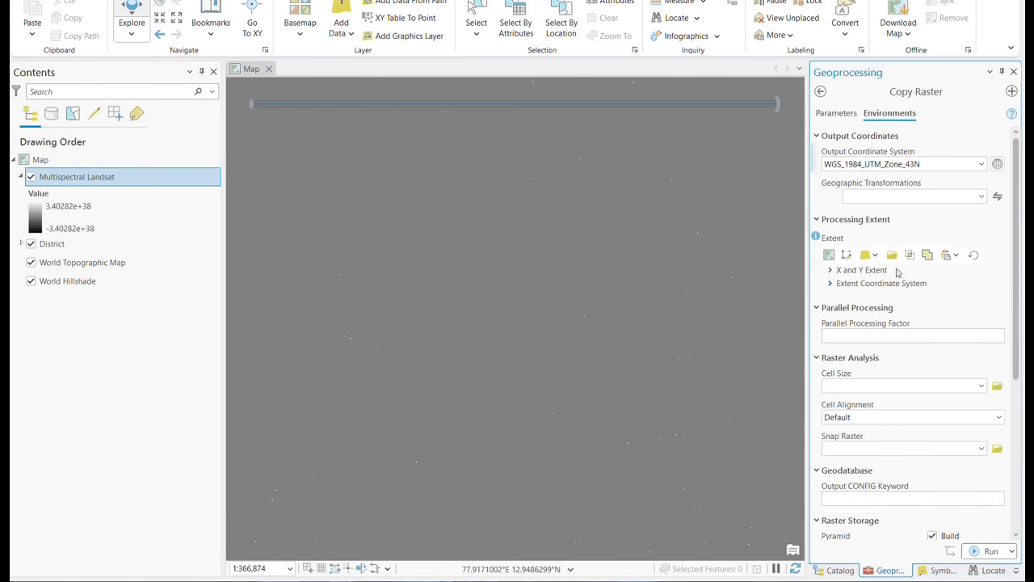
Set the processing extent to the District layer, run Copy Raster and dismiss its completion messages.
{"action": "left_click", "coordinate": [877, 255]}
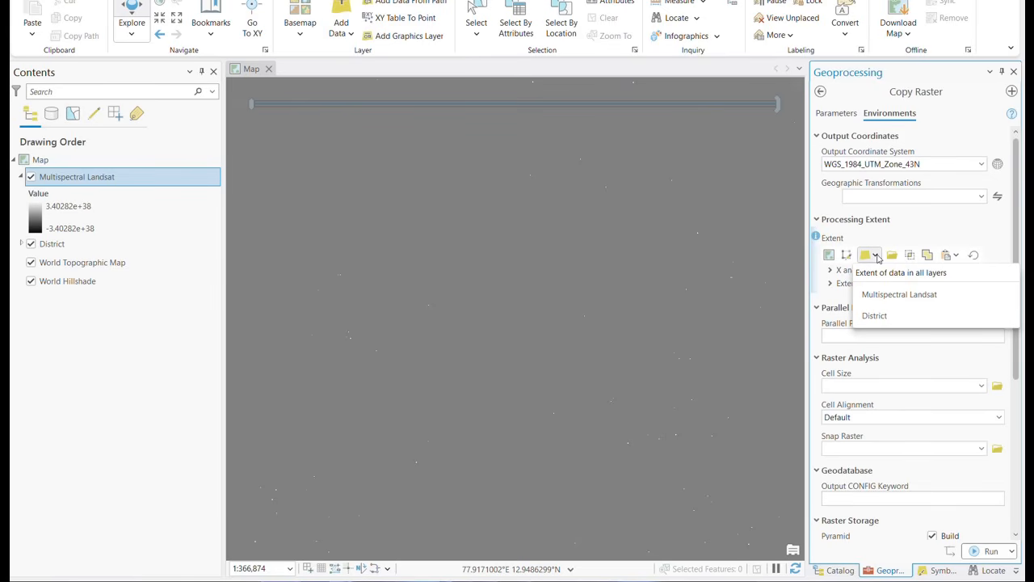
{"action": "left_click", "coordinate": [869, 316]}
{"action": "mouse_move", "coordinate": [917, 575]}
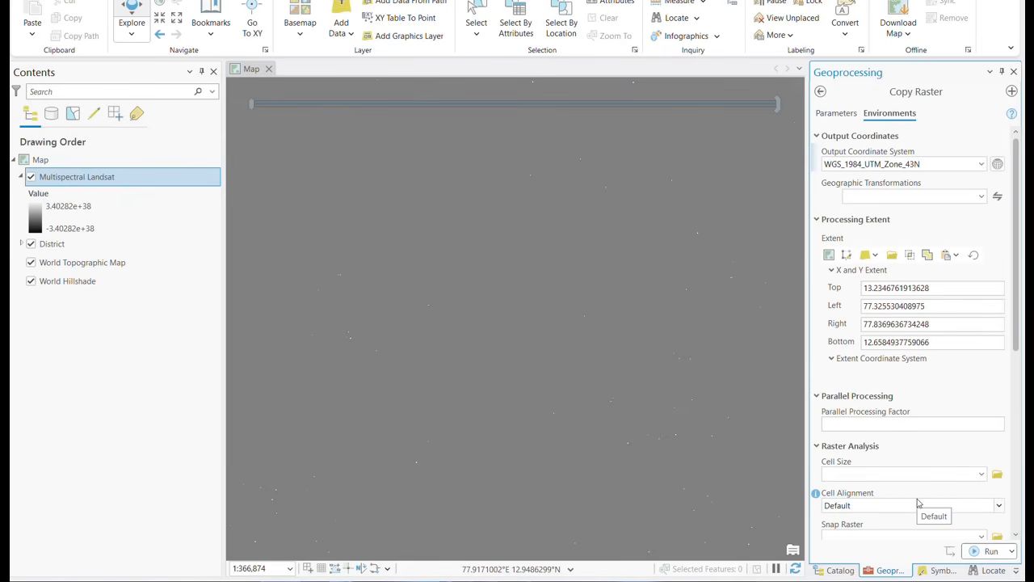
{"action": "left_click", "coordinate": [992, 552]}
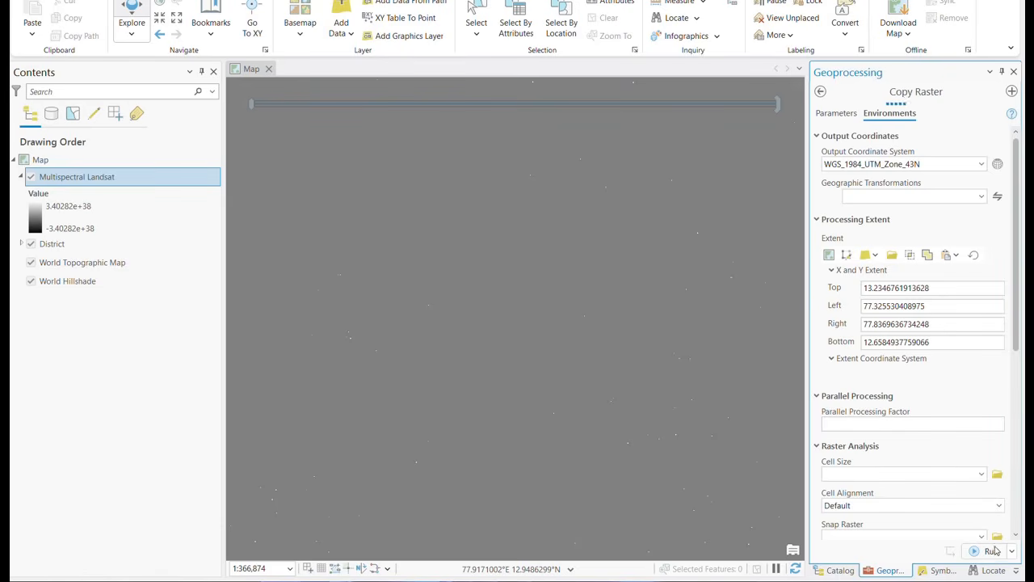
{"action": "left_click", "coordinate": [991, 552]}
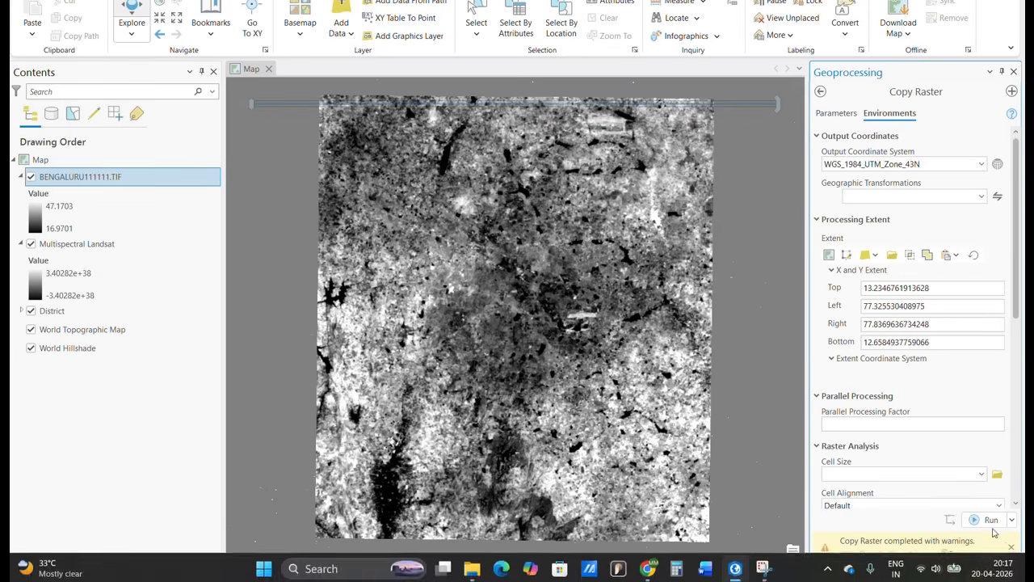
{"action": "mouse_move", "coordinate": [1010, 550]}
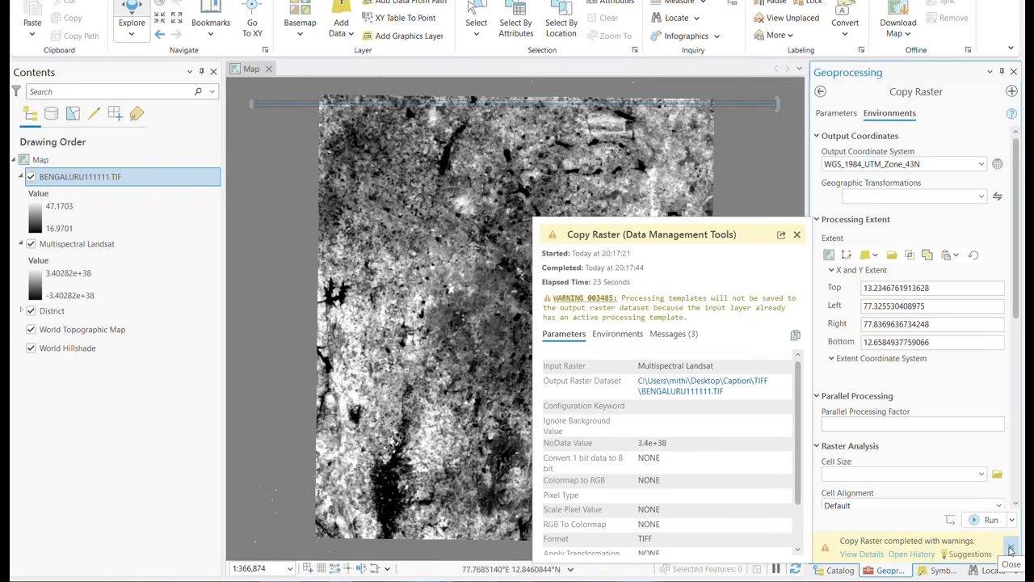
{"action": "left_click", "coordinate": [797, 235]}
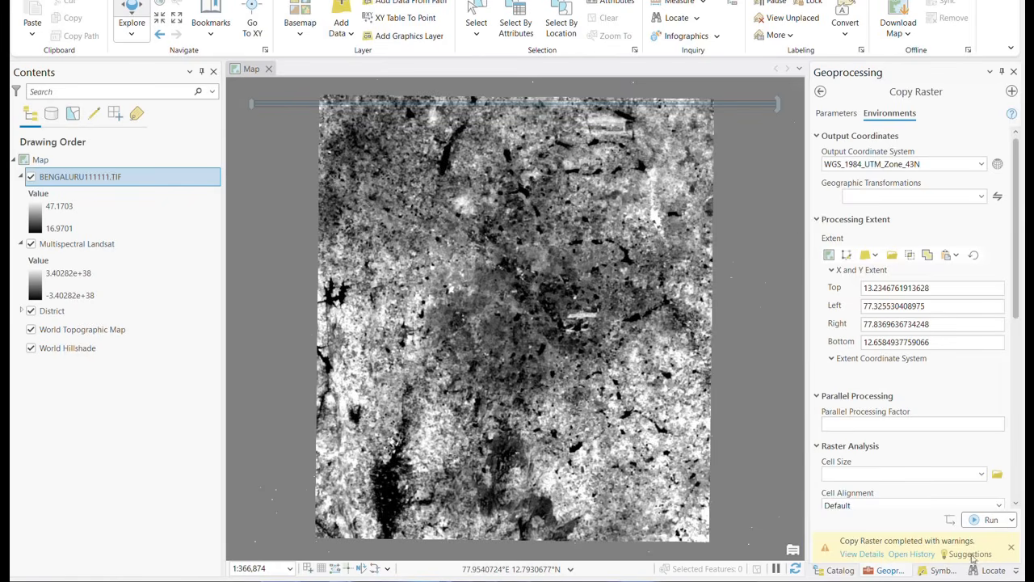
{"action": "mouse_move", "coordinate": [1008, 551]}
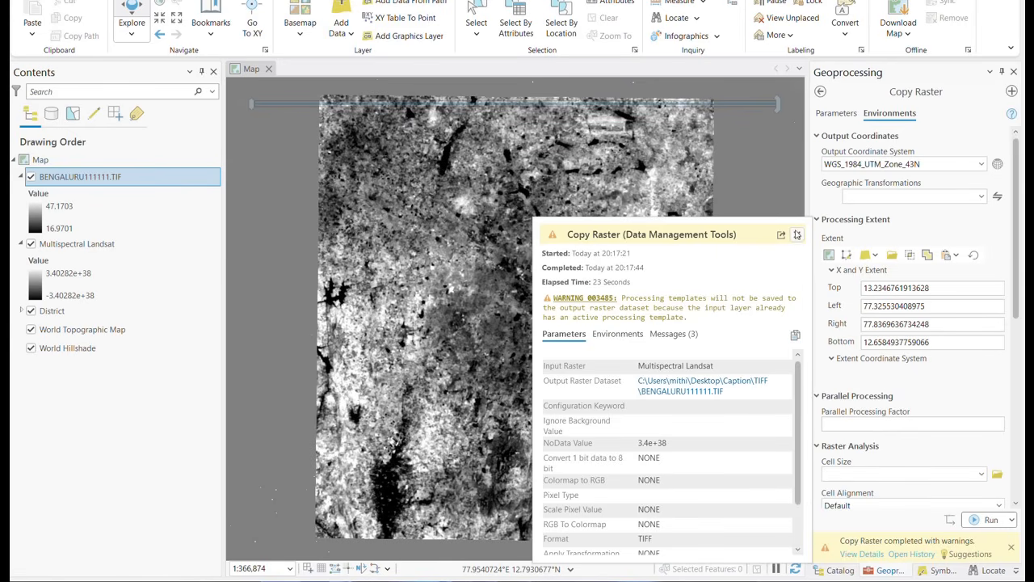
{"action": "left_click", "coordinate": [797, 235]}
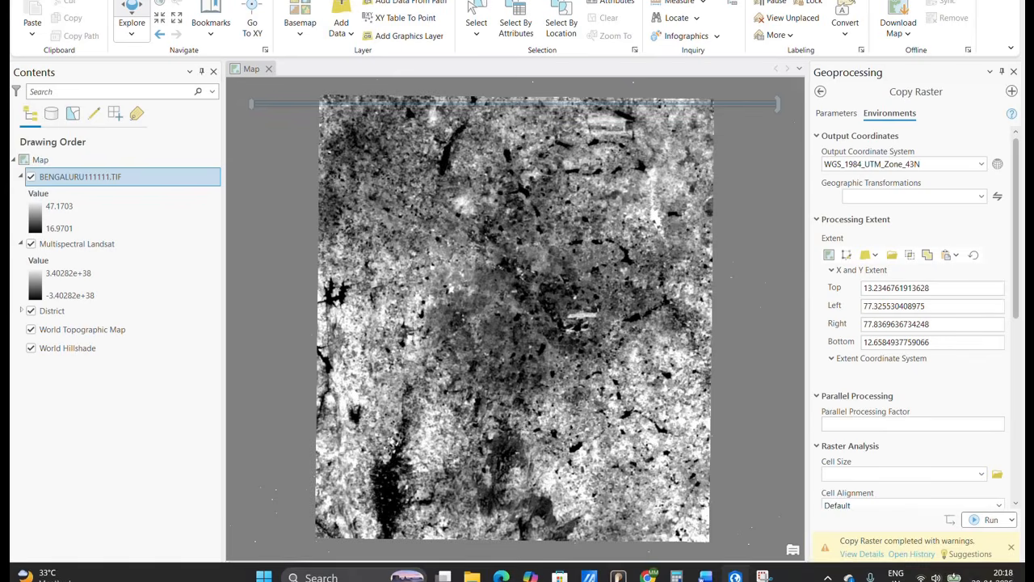
{"action": "left_click", "coordinate": [1012, 549]}
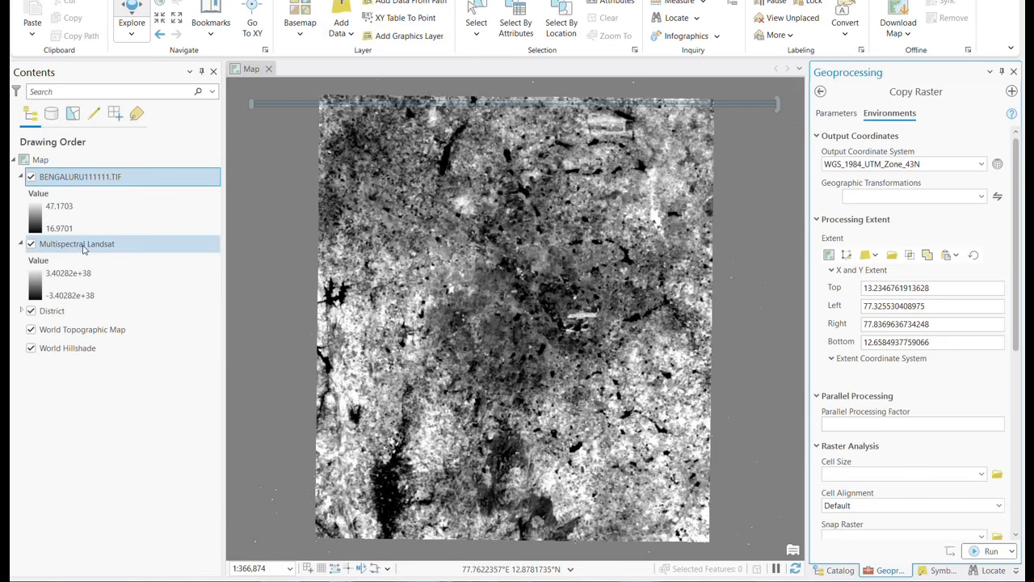
Show color scheme names in the symbology of BENGALURU111111.TIF and apply the Inferno color scheme to its stretch.
{"action": "right_click", "coordinate": [103, 177]}
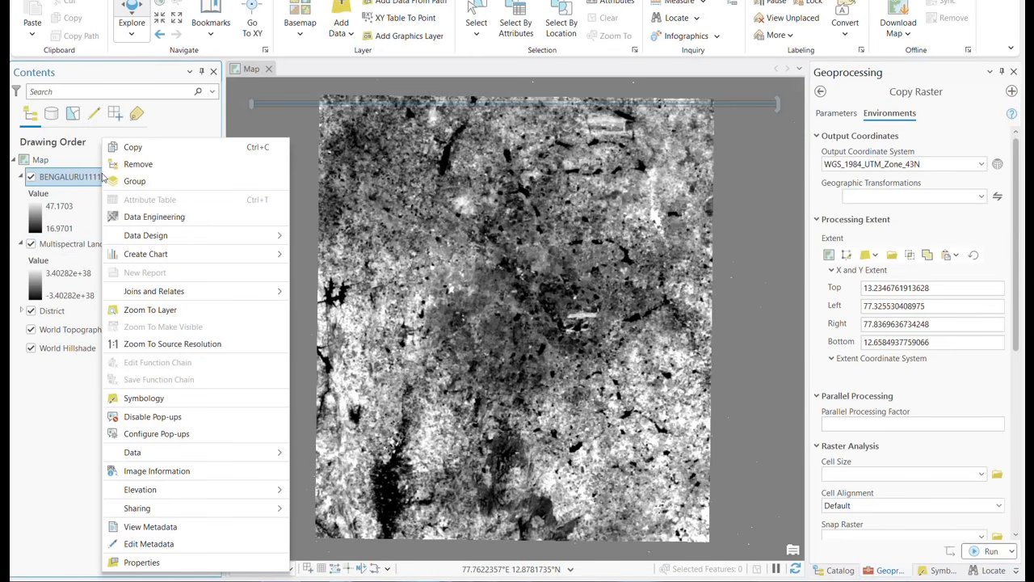
{"action": "left_click", "coordinate": [143, 398]}
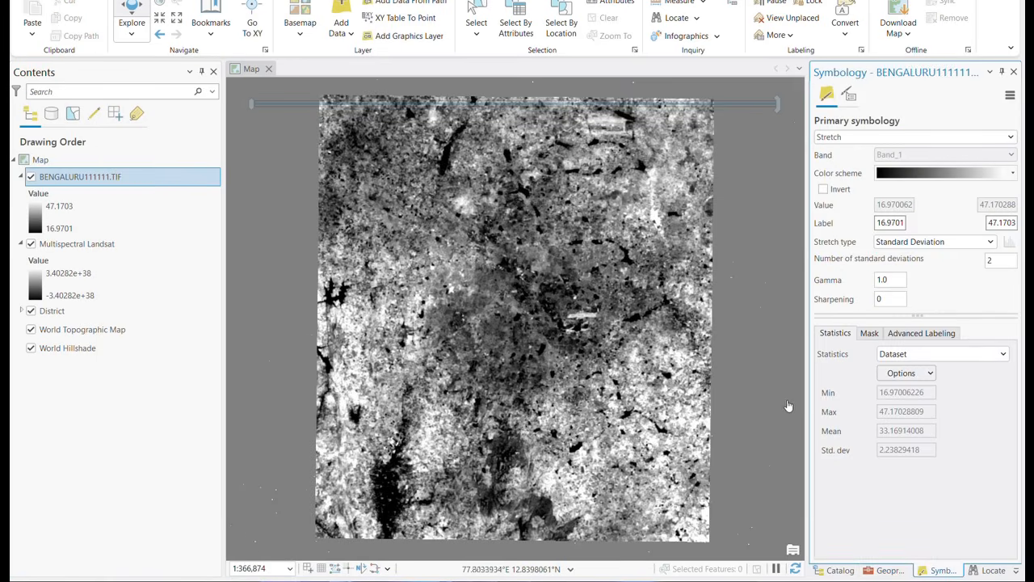
{"action": "left_click", "coordinate": [1015, 174]}
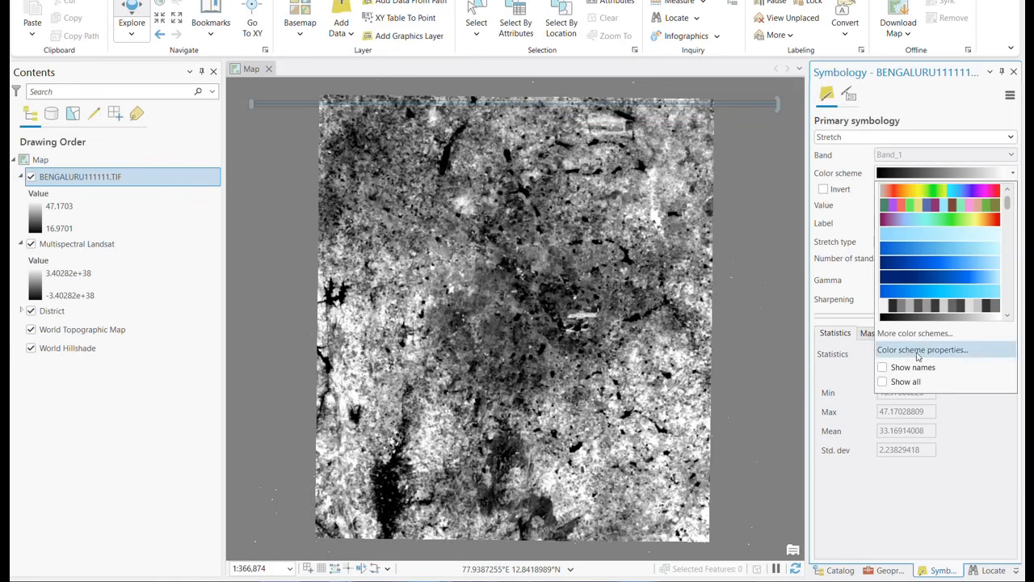
{"action": "left_click", "coordinate": [884, 368]}
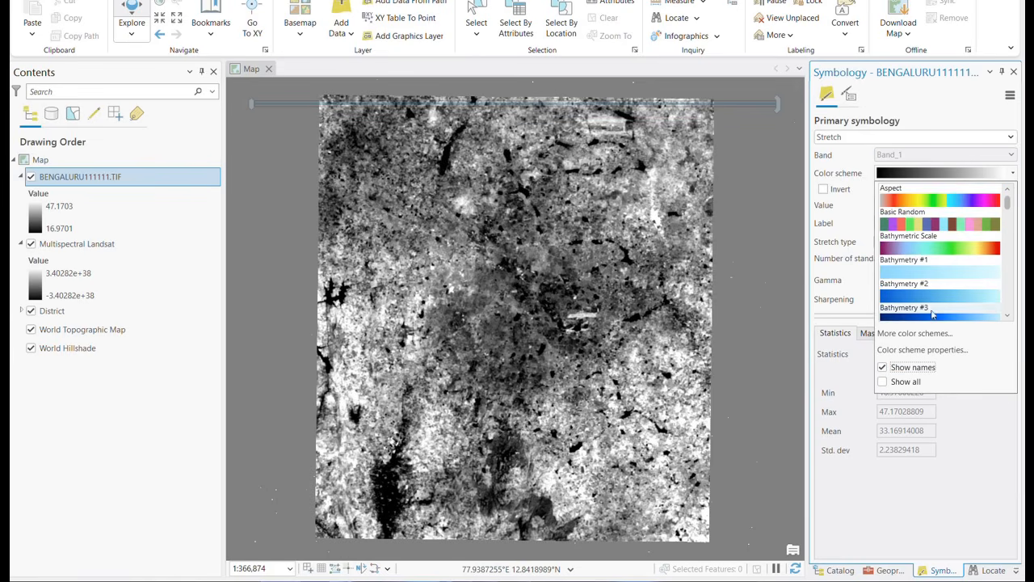
{"action": "scroll", "coordinate": [936, 300], "scroll_direction": "down", "scroll_amount": 5}
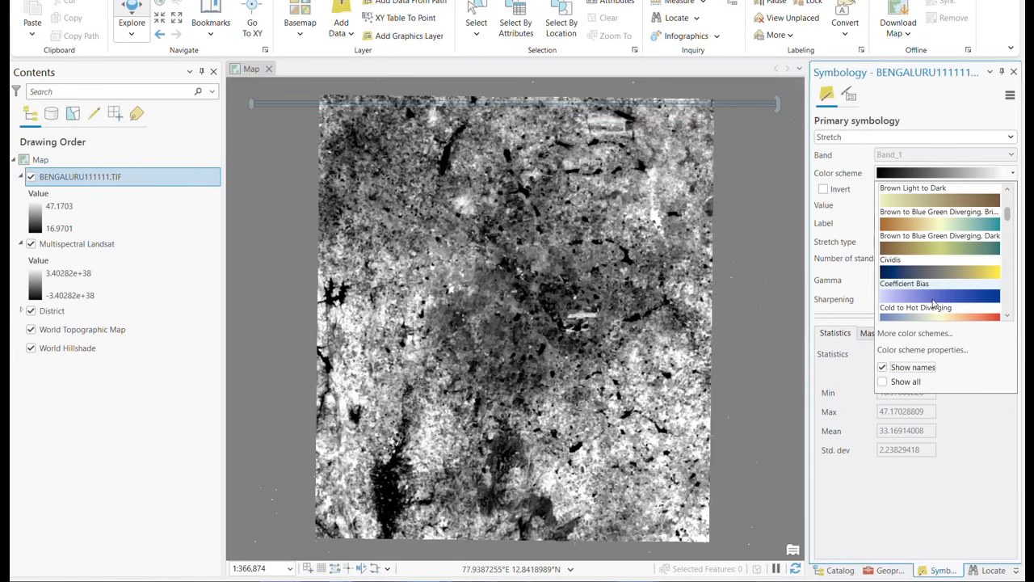
{"action": "scroll", "coordinate": [934, 303], "scroll_direction": "down", "scroll_amount": 10}
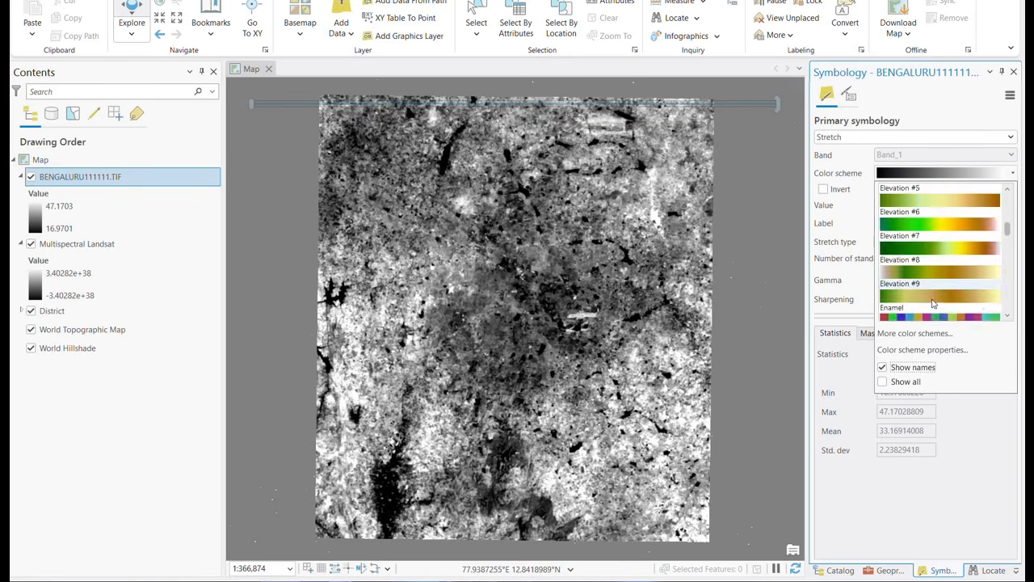
{"action": "scroll", "coordinate": [934, 303], "scroll_direction": "down", "scroll_amount": 5}
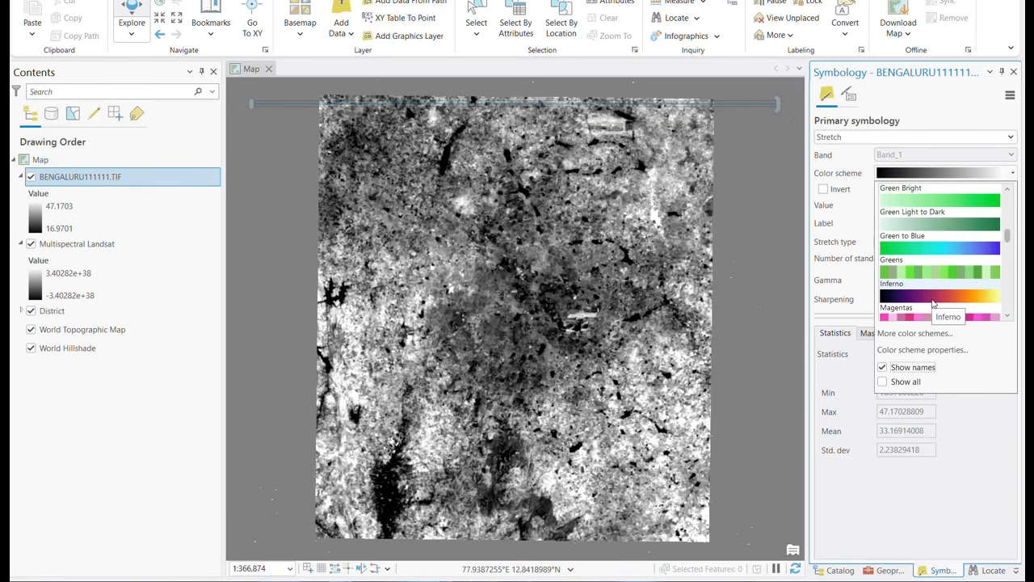
{"action": "left_click", "coordinate": [923, 299]}
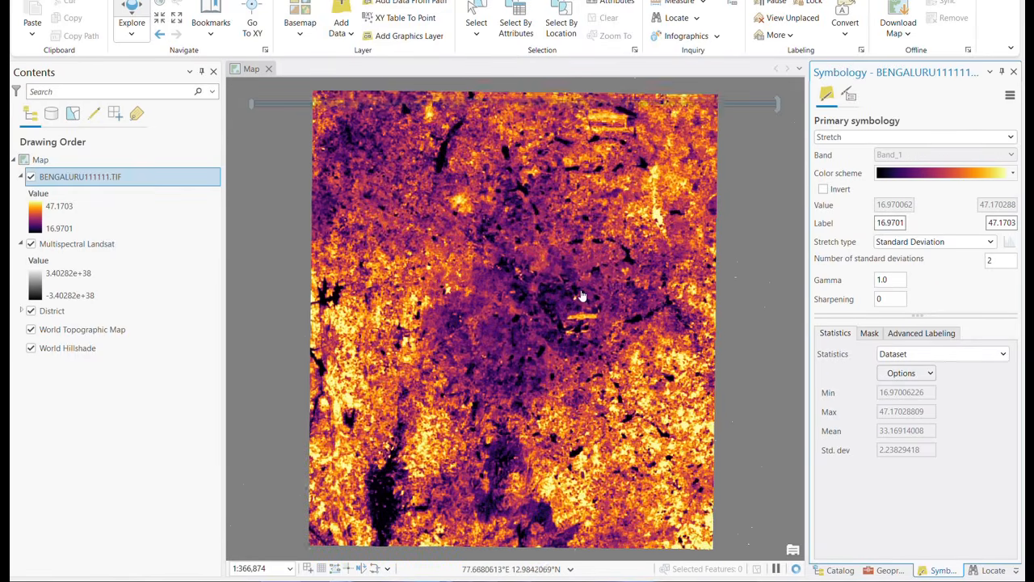
{"action": "scroll", "coordinate": [582, 296], "scroll_direction": "up", "scroll_amount": 2}
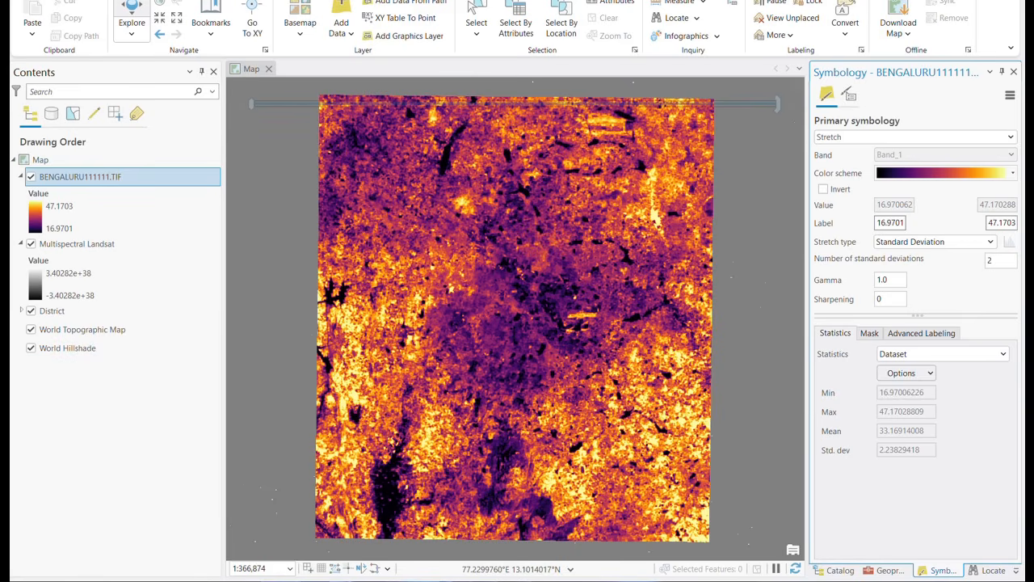
Change the map's basemap to Navigation and view the heat map raster against its surroundings.
{"action": "left_click", "coordinate": [301, 35]}
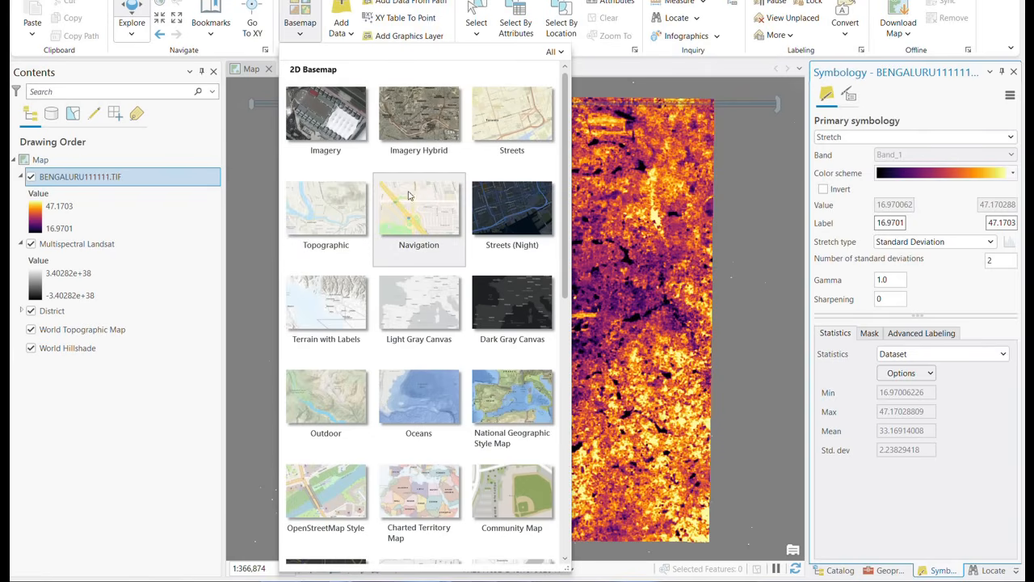
{"action": "left_click", "coordinate": [421, 220]}
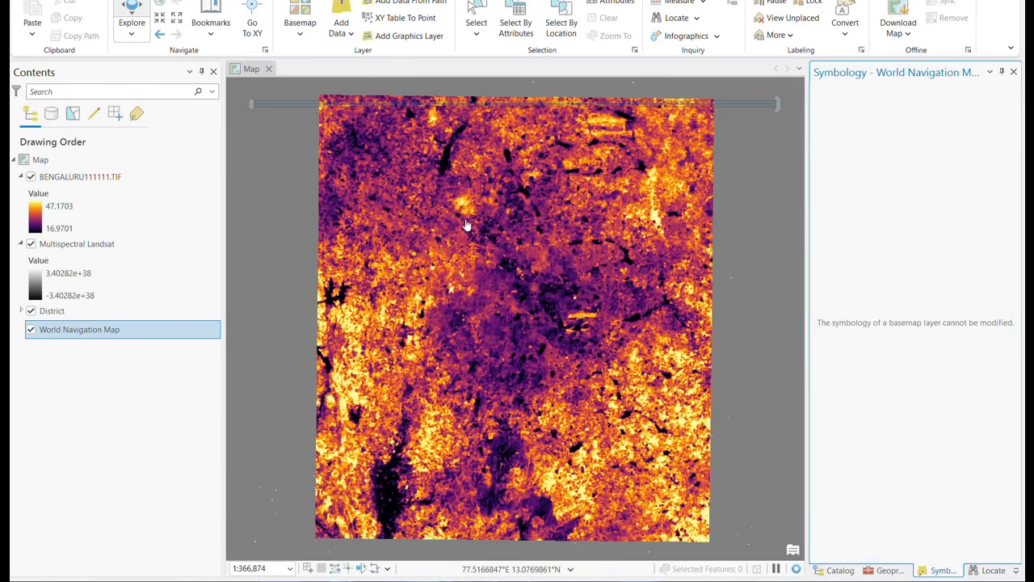
{"action": "scroll", "coordinate": [466, 224], "scroll_direction": "down", "scroll_amount": 2}
{"action": "scroll", "coordinate": [466, 224], "scroll_direction": "down", "scroll_amount": 2}
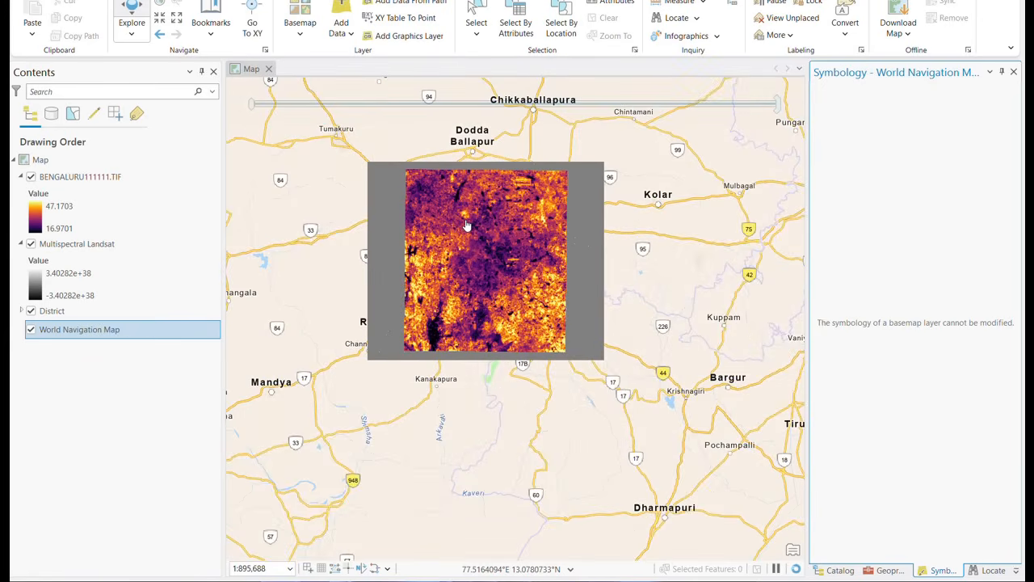
{"action": "scroll", "coordinate": [466, 224], "scroll_direction": "down", "scroll_amount": 2}
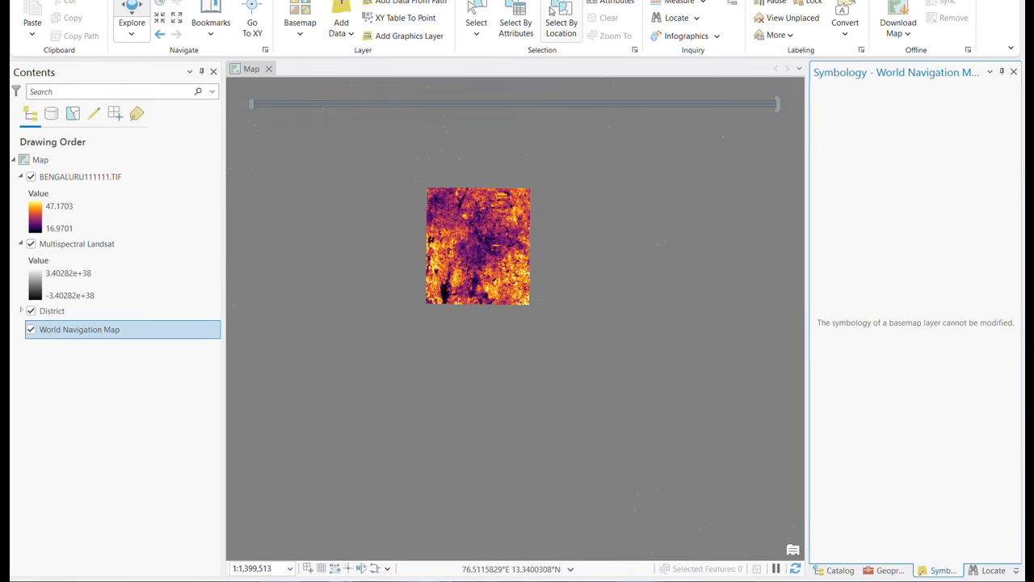
Examine the Inferno heat map raster over Bengaluru against the surrounding navigation basemap at regional and city scales.
{"action": "scroll", "coordinate": [421, 186], "scroll_direction": "down", "scroll_amount": 3}
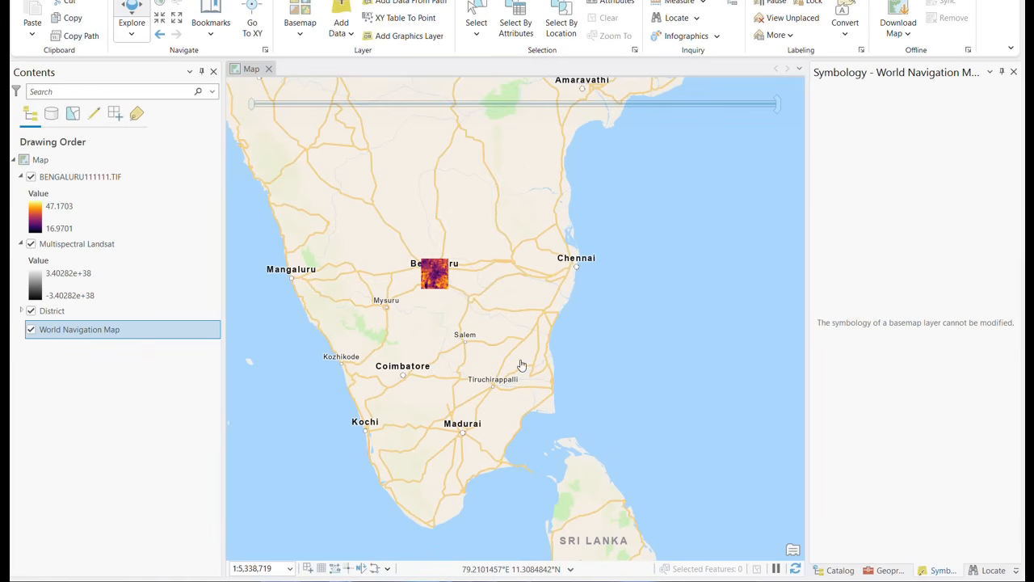
{"action": "scroll", "coordinate": [440, 341], "scroll_direction": "up", "scroll_amount": 2}
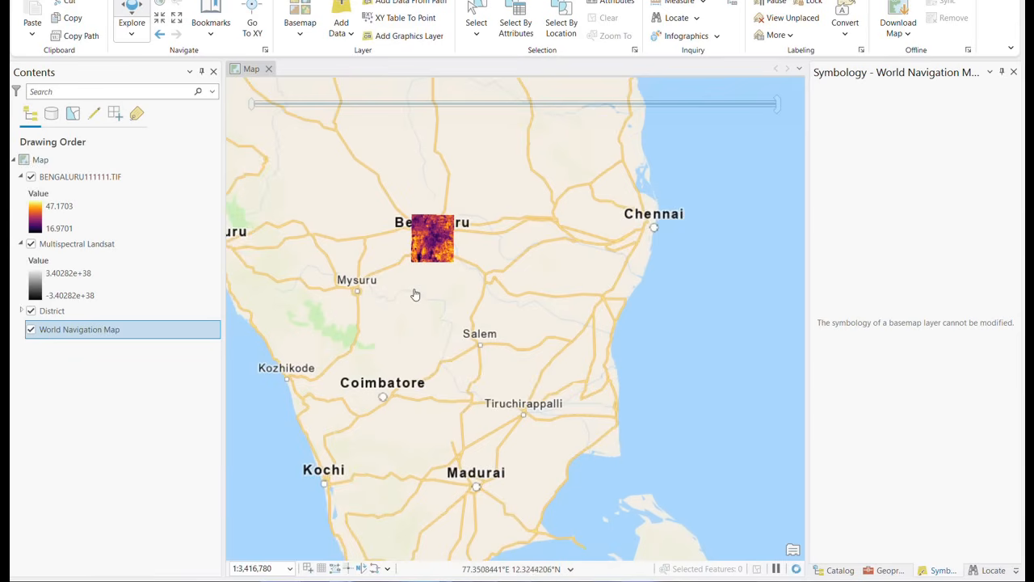
{"action": "scroll", "coordinate": [415, 294], "scroll_direction": "up", "scroll_amount": 1}
{"action": "scroll", "coordinate": [414, 286], "scroll_direction": "down", "scroll_amount": 1}
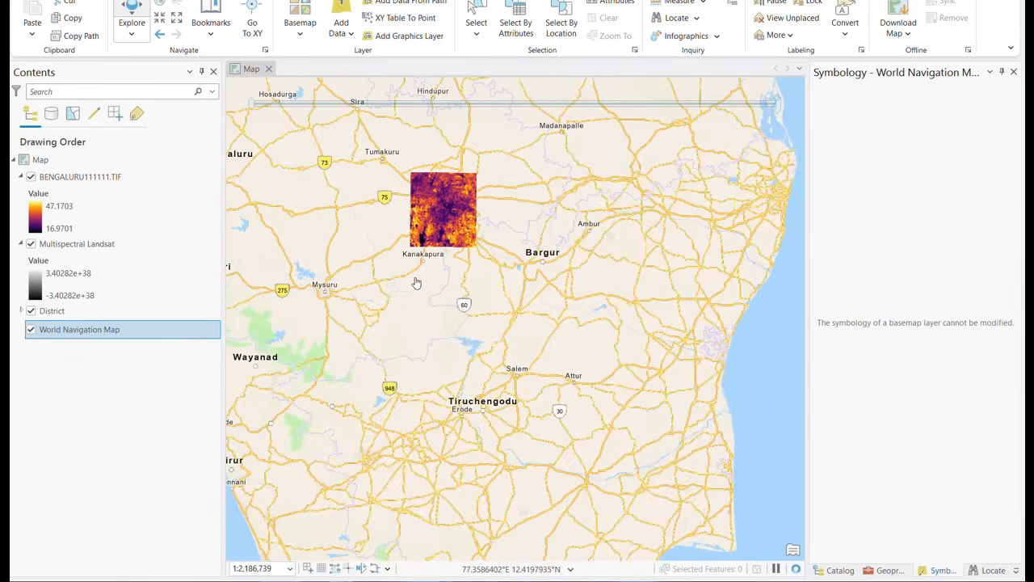
{"action": "scroll", "coordinate": [417, 275], "scroll_direction": "down", "scroll_amount": 1}
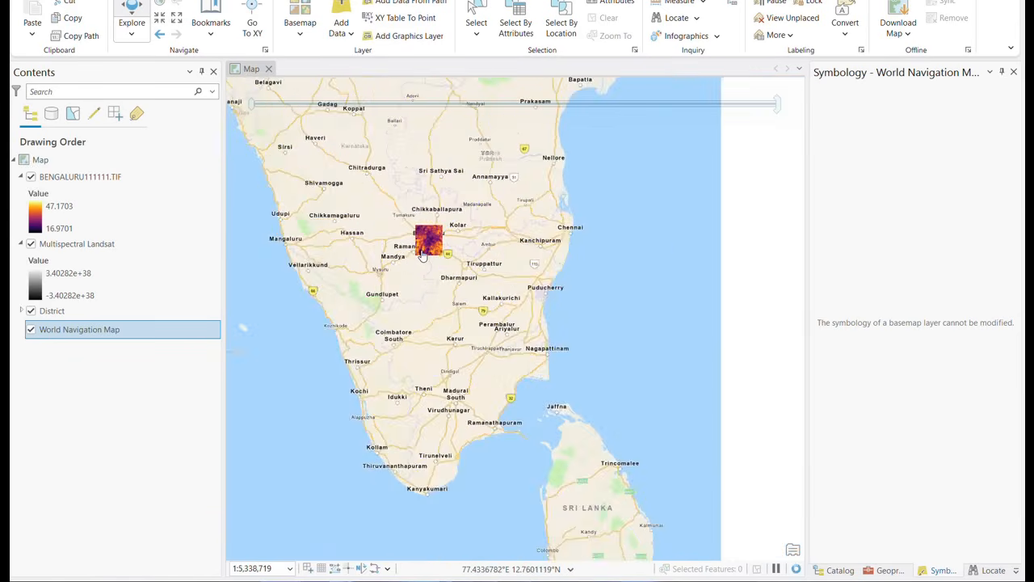
{"action": "scroll", "coordinate": [426, 249], "scroll_direction": "up", "scroll_amount": 4}
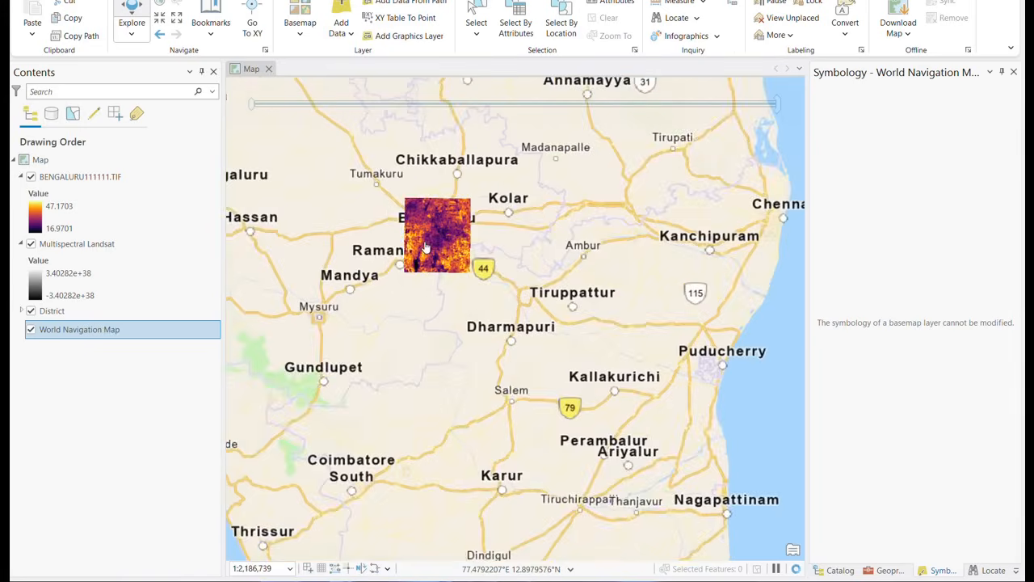
{"action": "scroll", "coordinate": [426, 248], "scroll_direction": "up", "scroll_amount": 1}
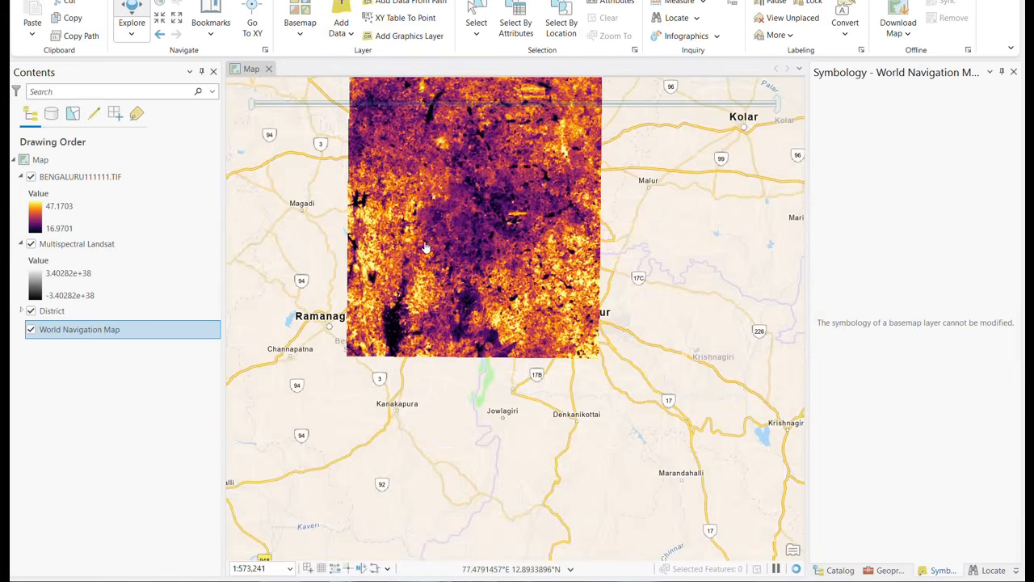
{"action": "scroll", "coordinate": [426, 248], "scroll_direction": "up", "scroll_amount": 1}
{"action": "scroll", "coordinate": [426, 248], "scroll_direction": "down", "scroll_amount": 1}
{"action": "left_click_drag", "start_coordinate": [446, 234], "coordinate": [410, 371]}
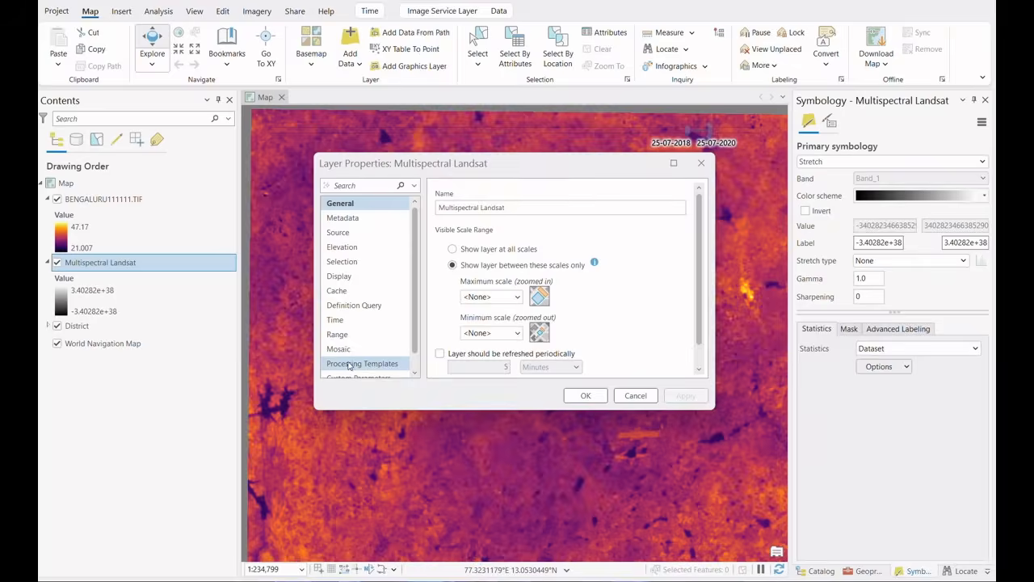
Set the Multispectral Landsat layer's mosaic operator to Mean, apply the layer properties and return to the geoprocessing tools.
{"action": "left_click", "coordinate": [339, 349]}
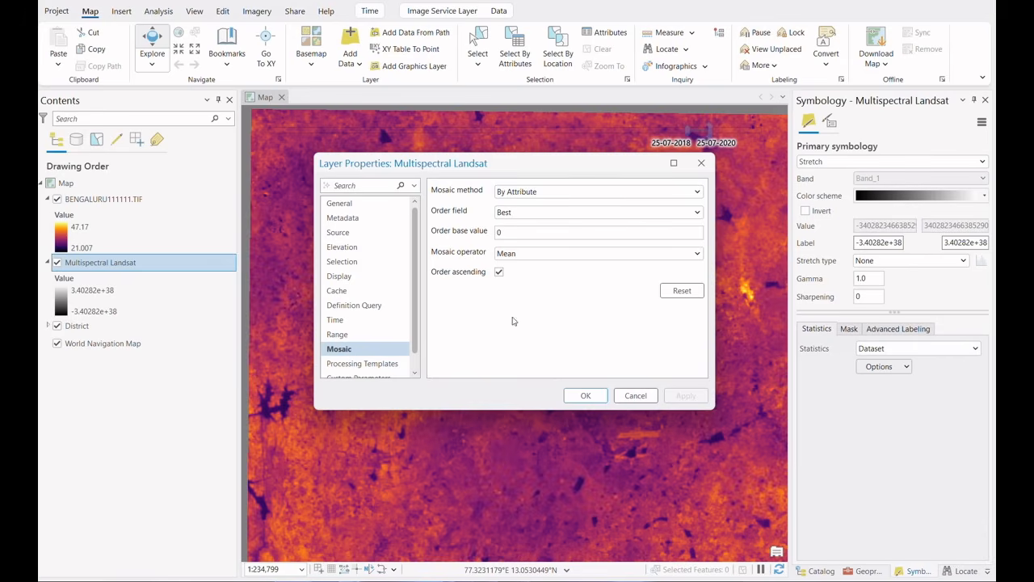
{"action": "left_click", "coordinate": [550, 255]}
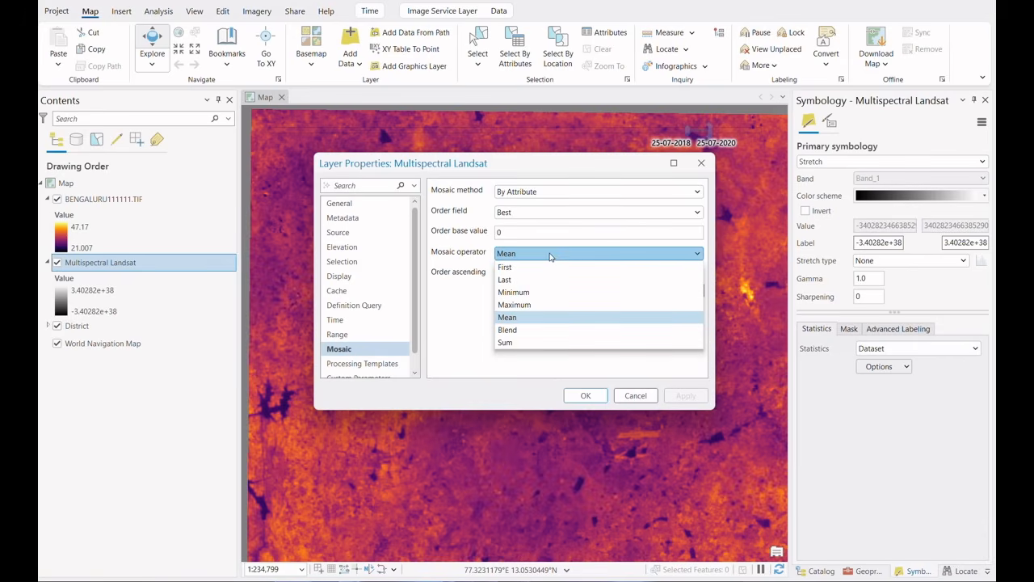
{"action": "left_click", "coordinate": [531, 318]}
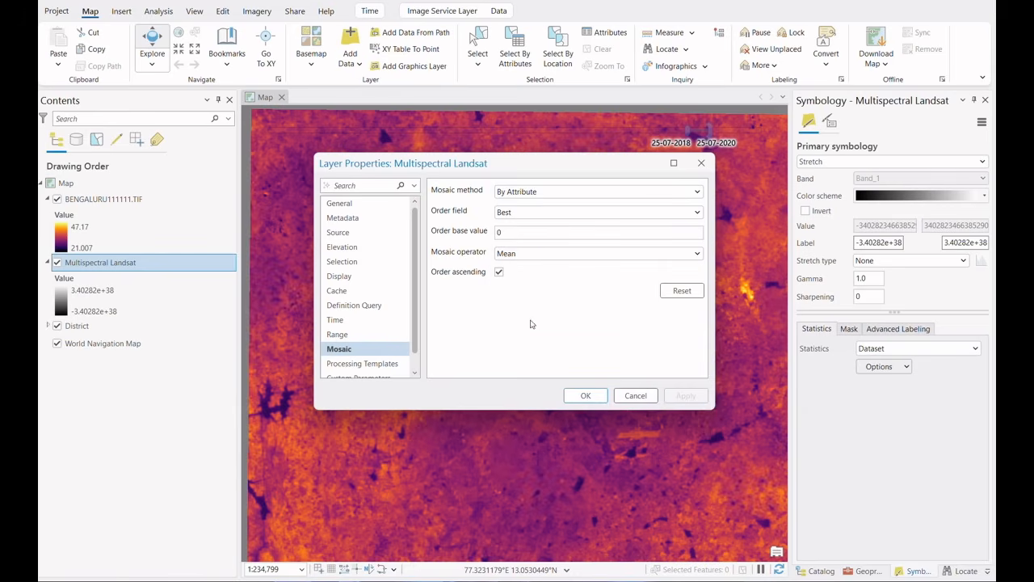
{"action": "left_click", "coordinate": [586, 395]}
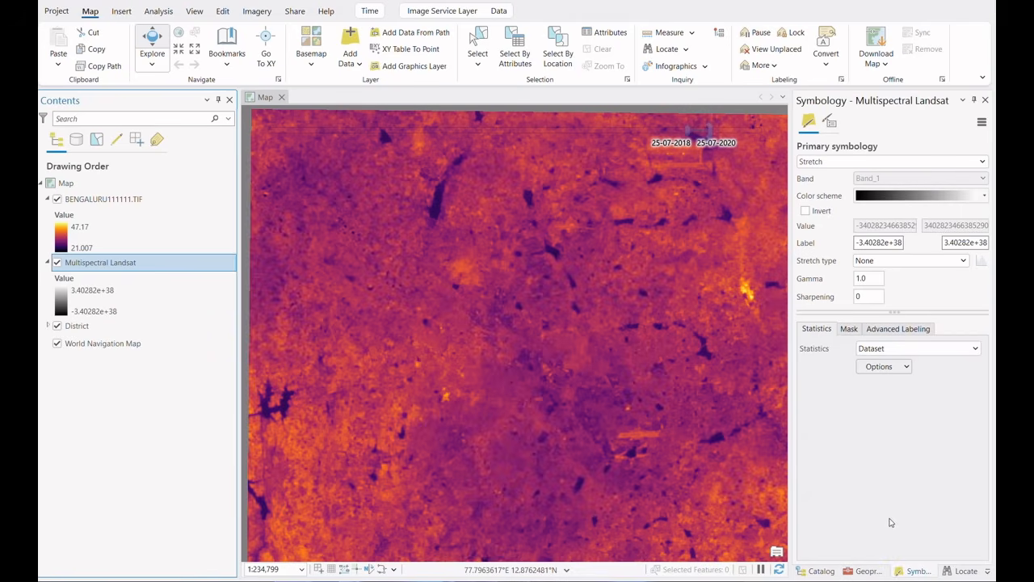
{"action": "left_click", "coordinate": [871, 574]}
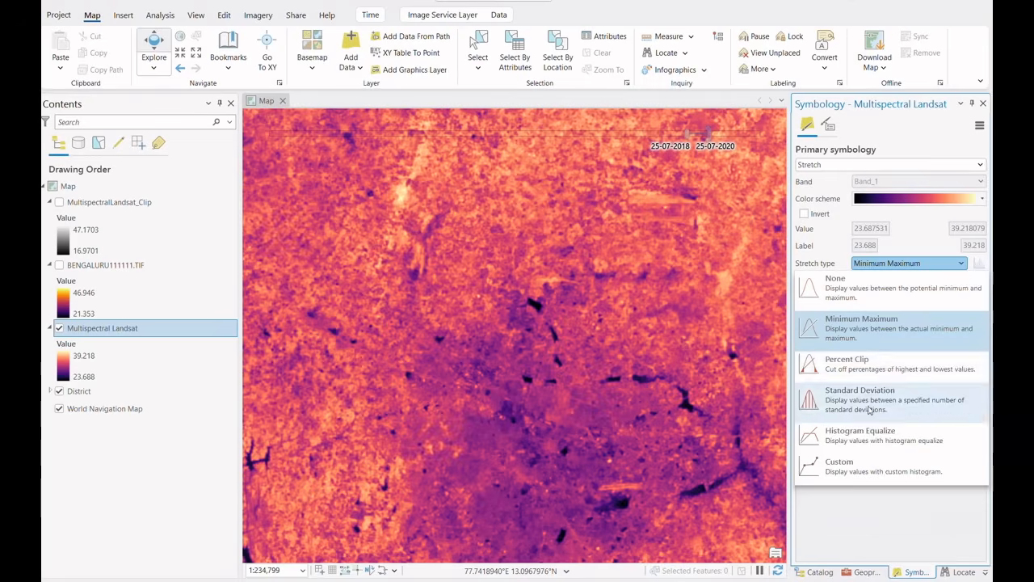
Try the Standard Deviation stretch and Dataset statistics on Multispectral Landsat, returning to Minimum Maximum with DRA statistics.
{"action": "left_click", "coordinate": [877, 388]}
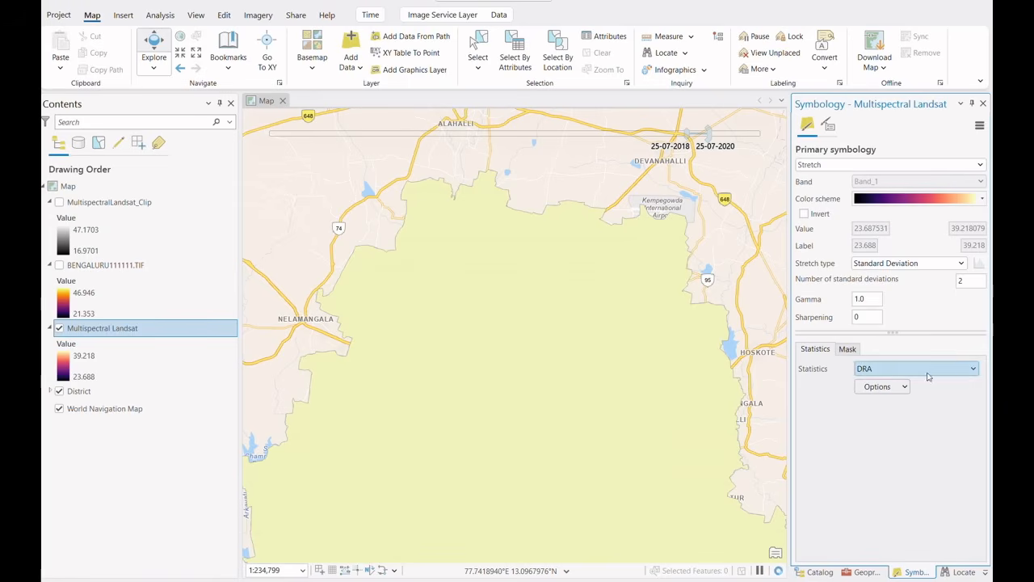
{"action": "scroll", "coordinate": [605, 349], "scroll_direction": "down", "scroll_amount": 2}
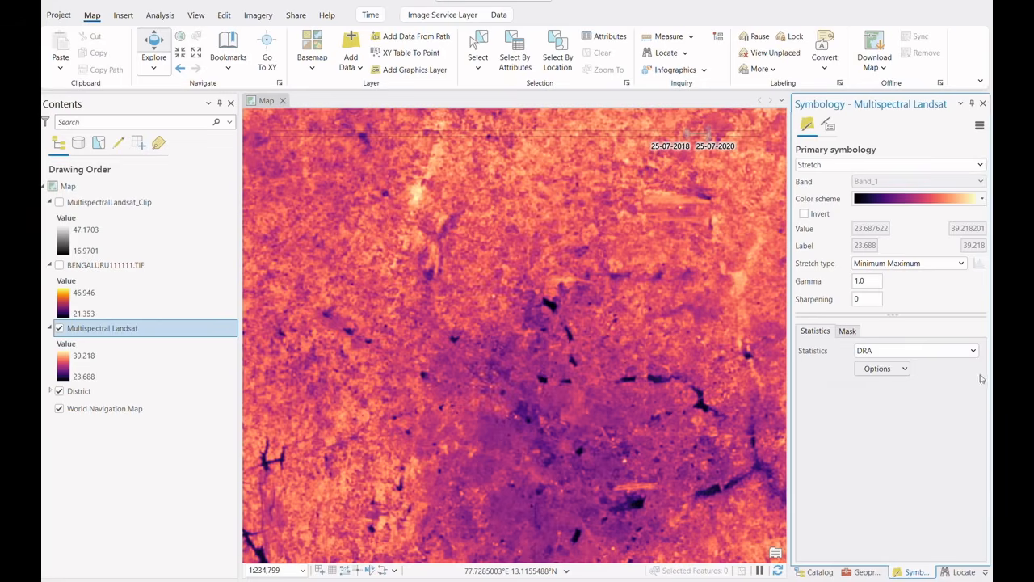
{"action": "left_click", "coordinate": [973, 352]}
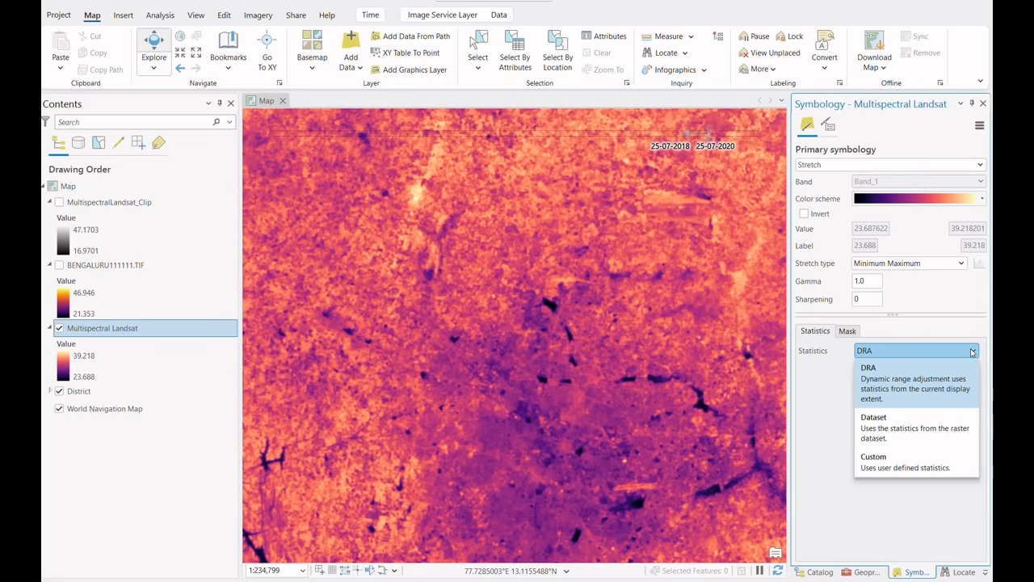
{"action": "left_click", "coordinate": [889, 420]}
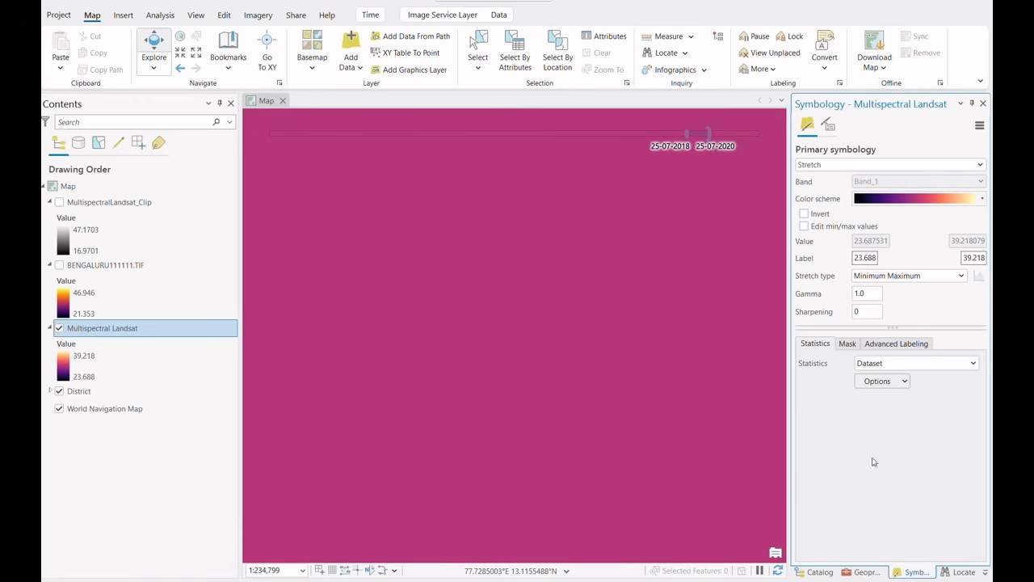
{"action": "left_click", "coordinate": [971, 365]}
{"action": "left_click", "coordinate": [890, 396]}
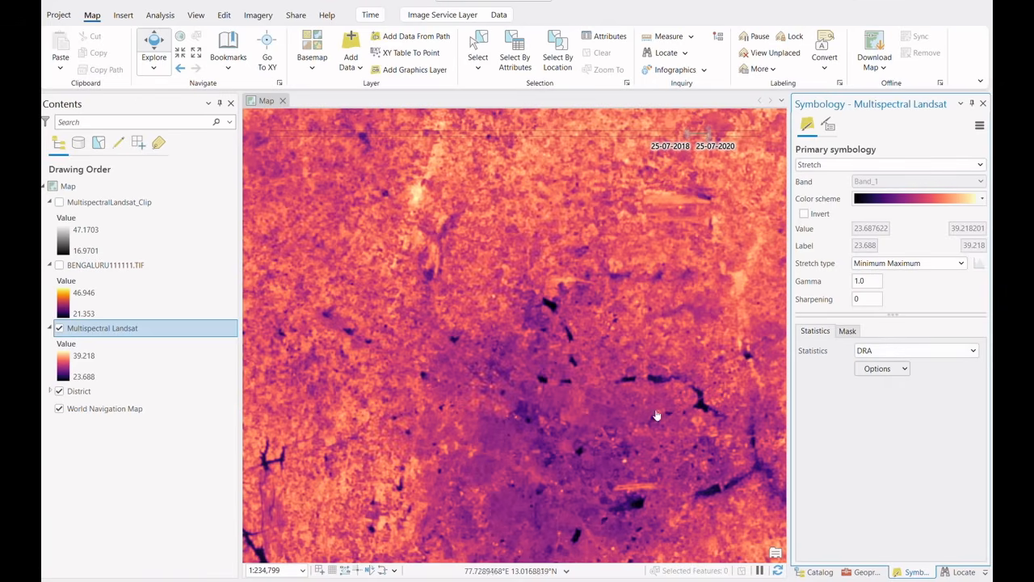
Compare the Multispectral Landsat imagery with BENGALURU111111.TIF by hiding the first layer and showing the second.
{"action": "scroll", "coordinate": [646, 410], "scroll_direction": "down", "scroll_amount": 1}
{"action": "scroll", "coordinate": [646, 409], "scroll_direction": "down", "scroll_amount": 1}
{"action": "scroll", "coordinate": [647, 410], "scroll_direction": "up", "scroll_amount": 3}
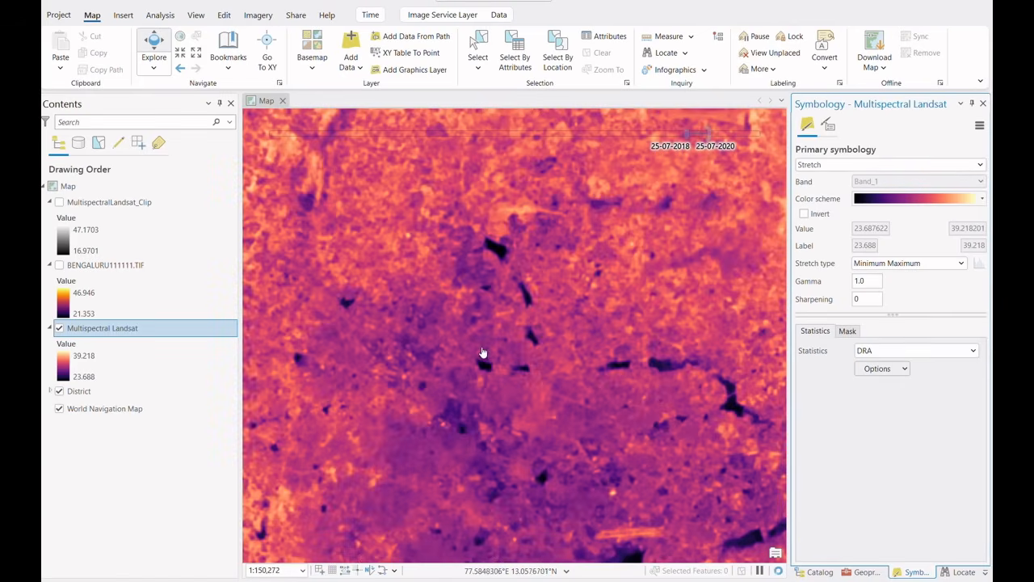
{"action": "scroll", "coordinate": [485, 354], "scroll_direction": "down", "scroll_amount": 1}
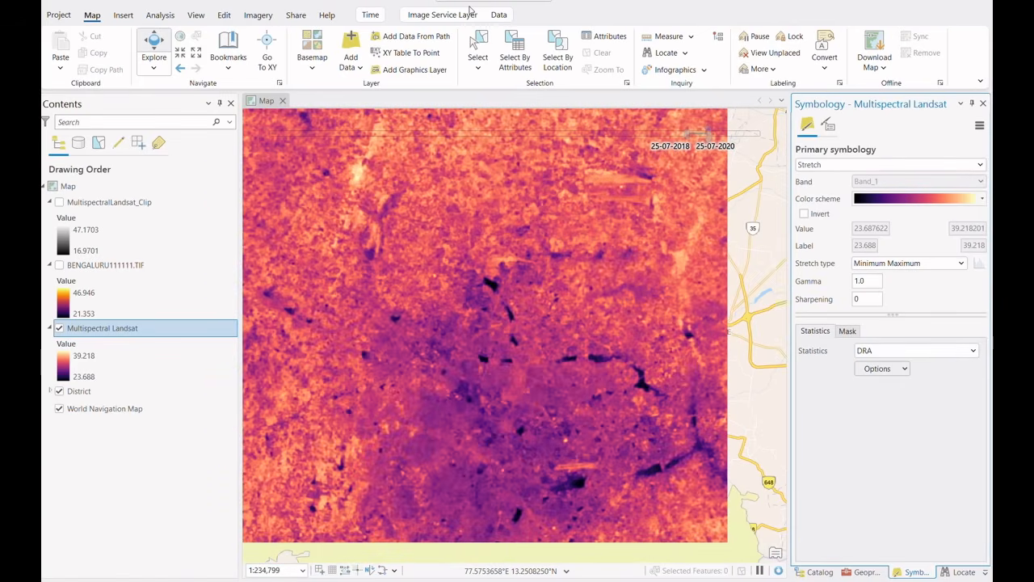
{"action": "scroll", "coordinate": [440, 234], "scroll_direction": "up", "scroll_amount": 2}
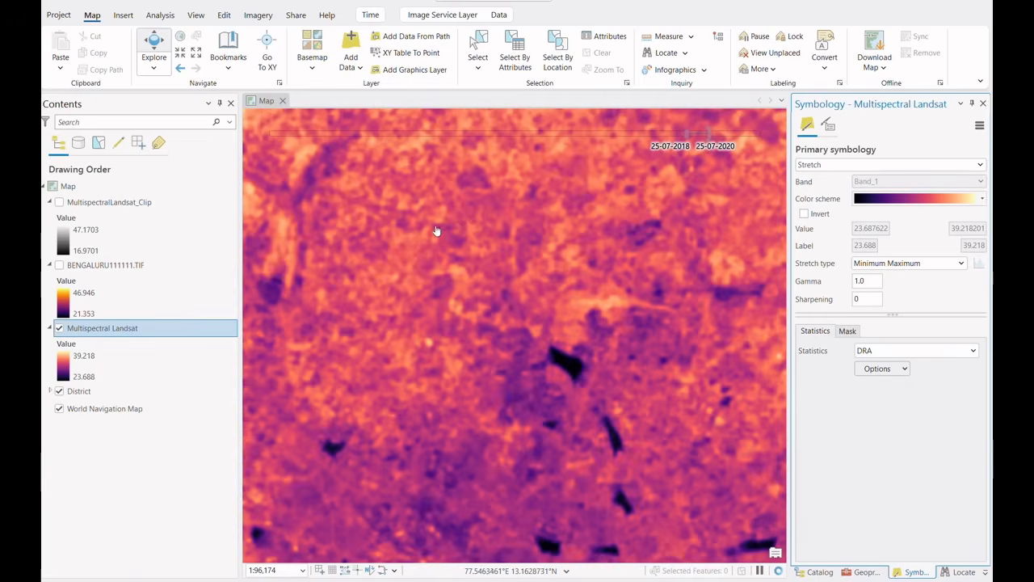
{"action": "scroll", "coordinate": [453, 217], "scroll_direction": "down", "scroll_amount": 1}
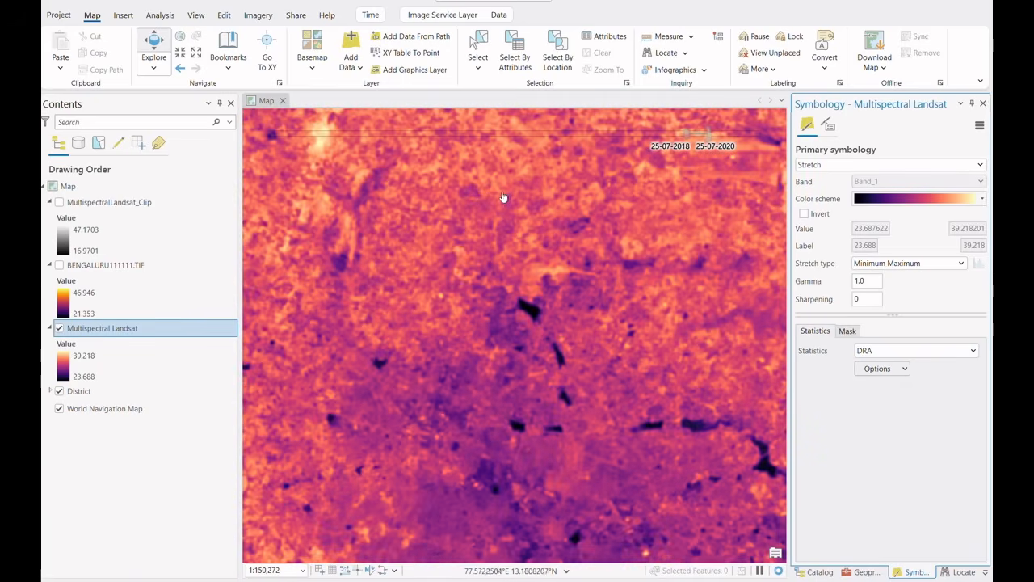
{"action": "left_click", "coordinate": [59, 328]}
{"action": "left_click", "coordinate": [59, 265]}
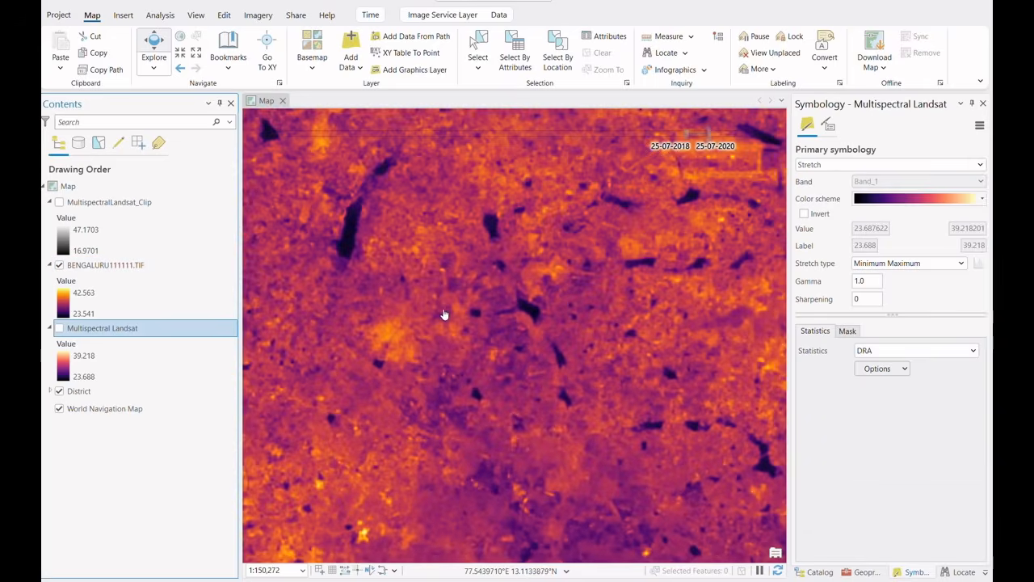
{"action": "scroll", "coordinate": [444, 314], "scroll_direction": "up", "scroll_amount": 2}
{"action": "scroll", "coordinate": [445, 314], "scroll_direction": "down", "scroll_amount": 2}
{"action": "scroll", "coordinate": [445, 313], "scroll_direction": "down", "scroll_amount": 3}
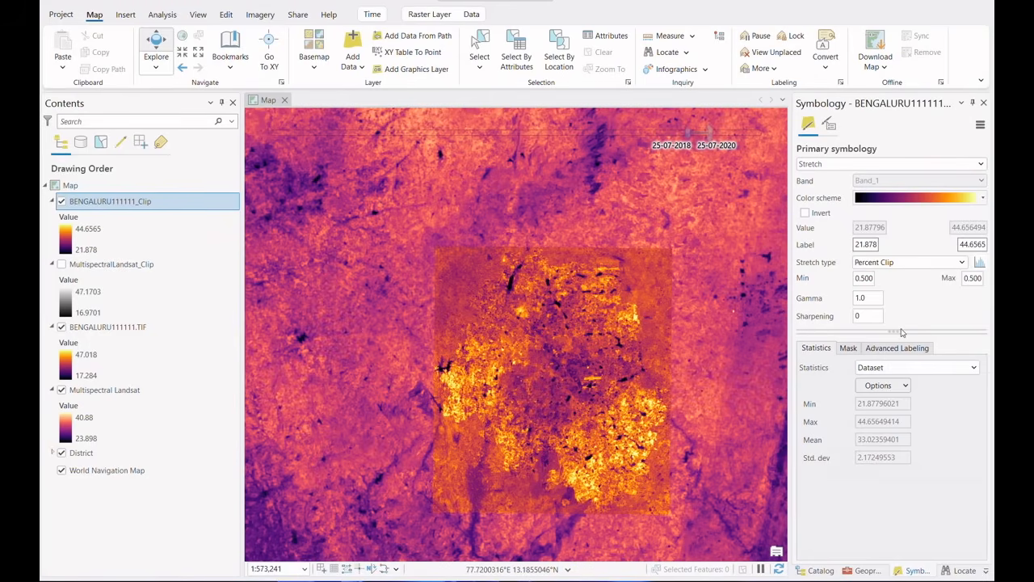
Set the BENGALURU111111_Clip raster's stretch type to Minimum Maximum and its statistics to DRA.
{"action": "left_click", "coordinate": [962, 266]}
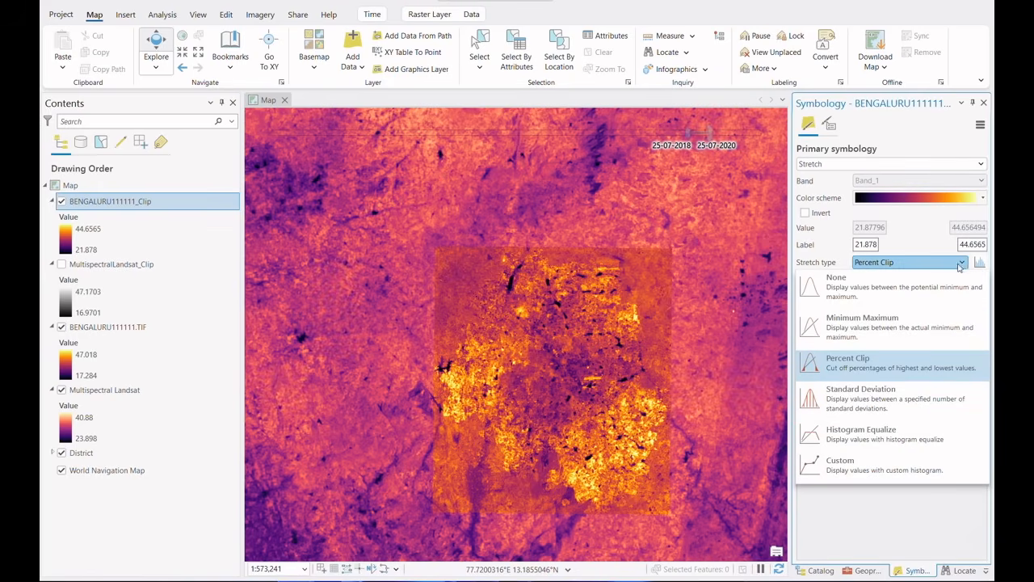
{"action": "left_click", "coordinate": [873, 325]}
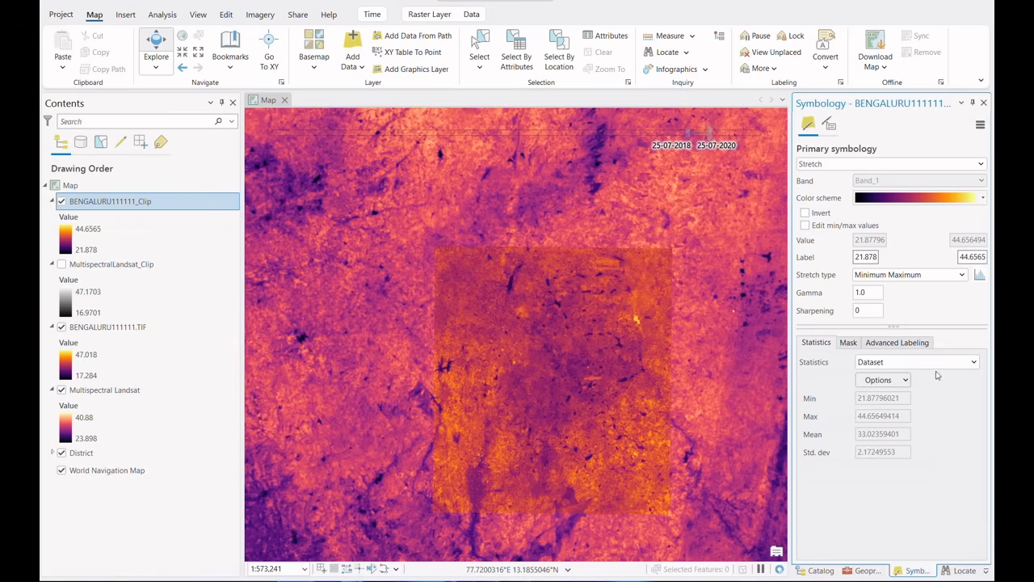
{"action": "left_click", "coordinate": [975, 365]}
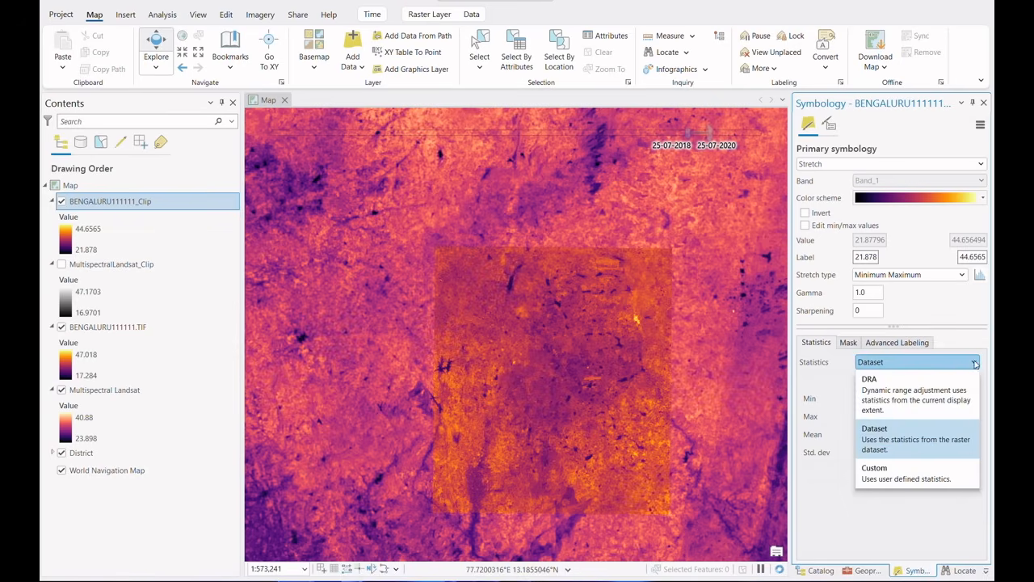
{"action": "left_click", "coordinate": [886, 393]}
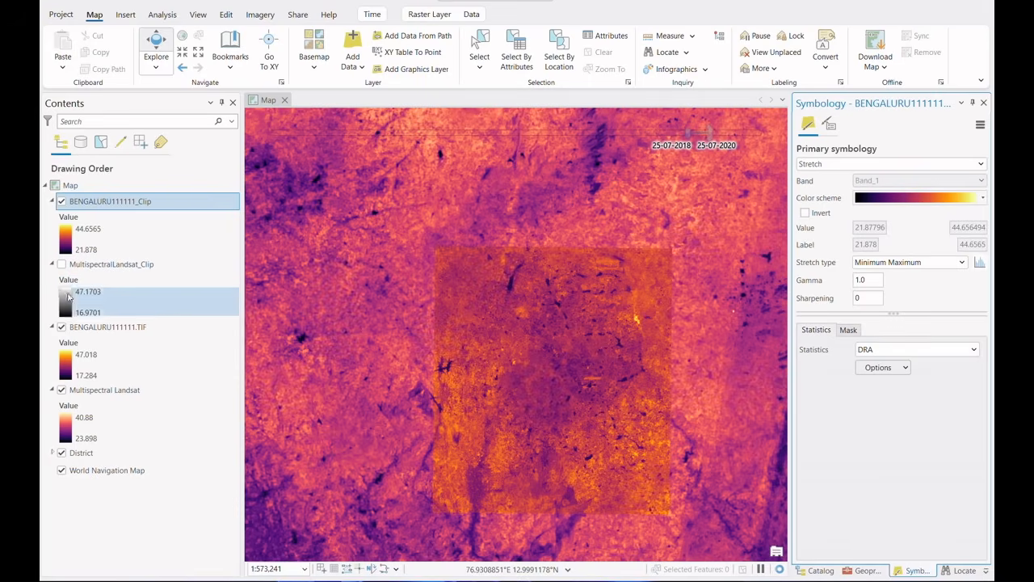
Hide BENGALURU111111.TIF and Multispectral Landsat so that only the clipped raster displays over the district and basemap.
{"action": "left_click", "coordinate": [62, 327]}
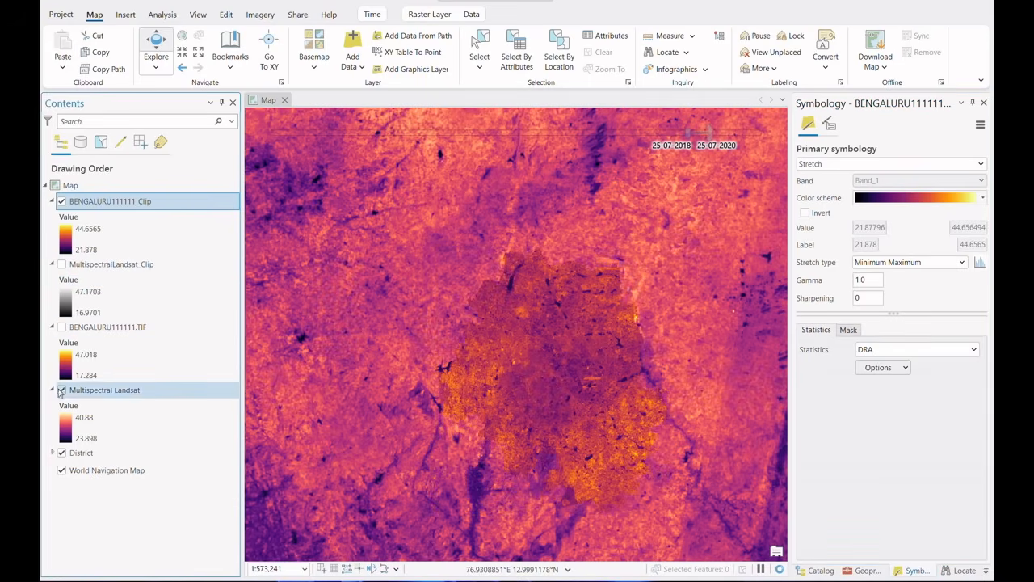
{"action": "left_click", "coordinate": [61, 390]}
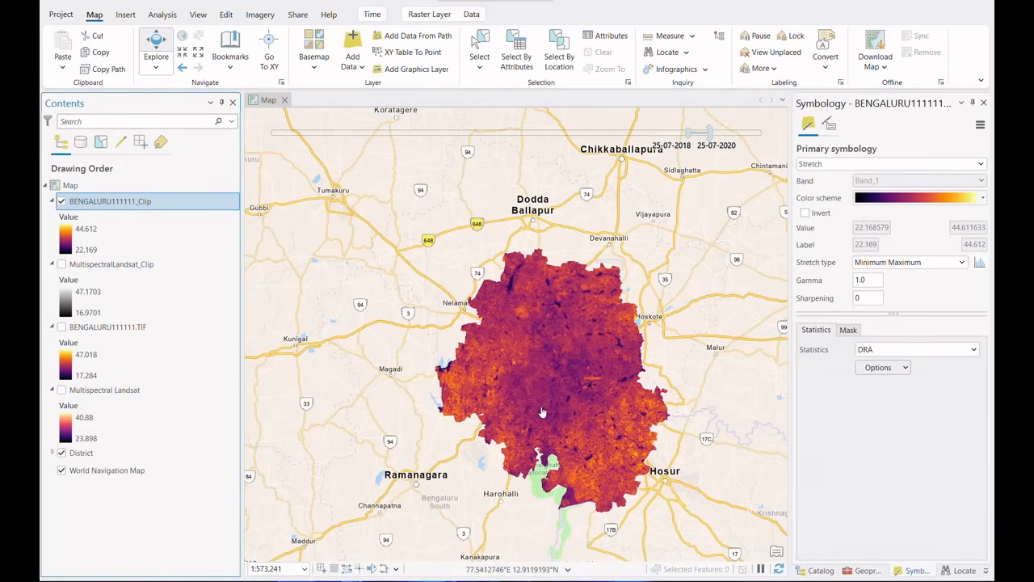
{"action": "scroll", "coordinate": [542, 412], "scroll_direction": "up", "scroll_amount": 1}
{"action": "scroll", "coordinate": [541, 412], "scroll_direction": "up", "scroll_amount": 1}
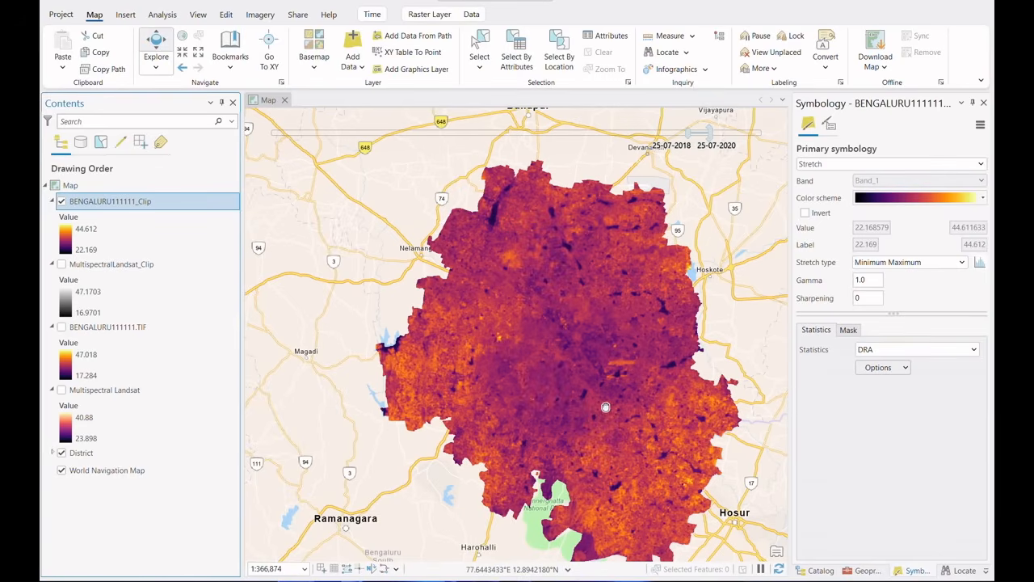
{"action": "left_click_drag", "start_coordinate": [605, 408], "coordinate": [541, 399]}
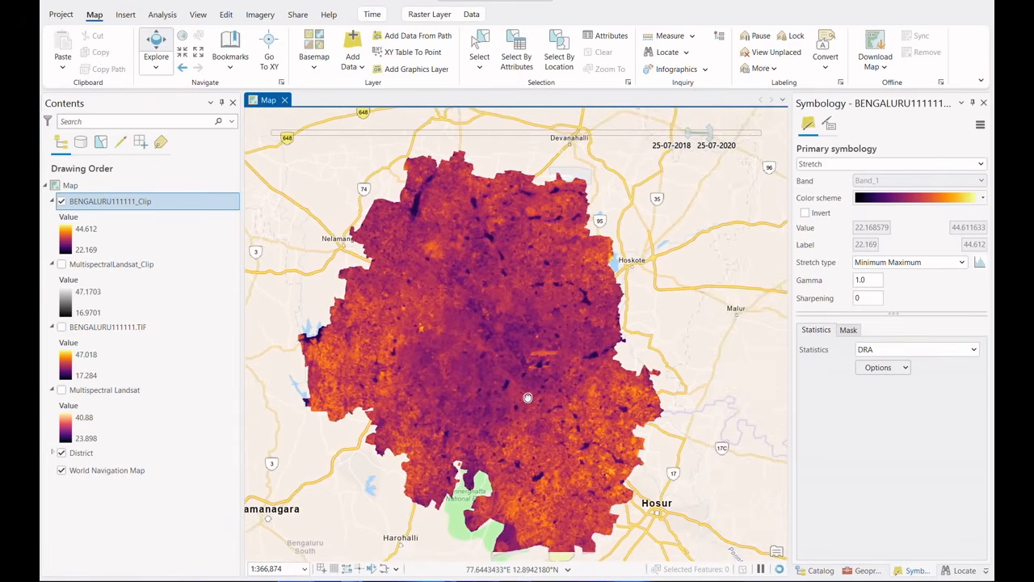
Identify the clipped raster's pixel value at the large dark water body near Bengaluru's eastern boundary.
{"action": "scroll", "coordinate": [540, 400], "scroll_direction": "up", "scroll_amount": 1}
{"action": "scroll", "coordinate": [533, 408], "scroll_direction": "up", "scroll_amount": 1}
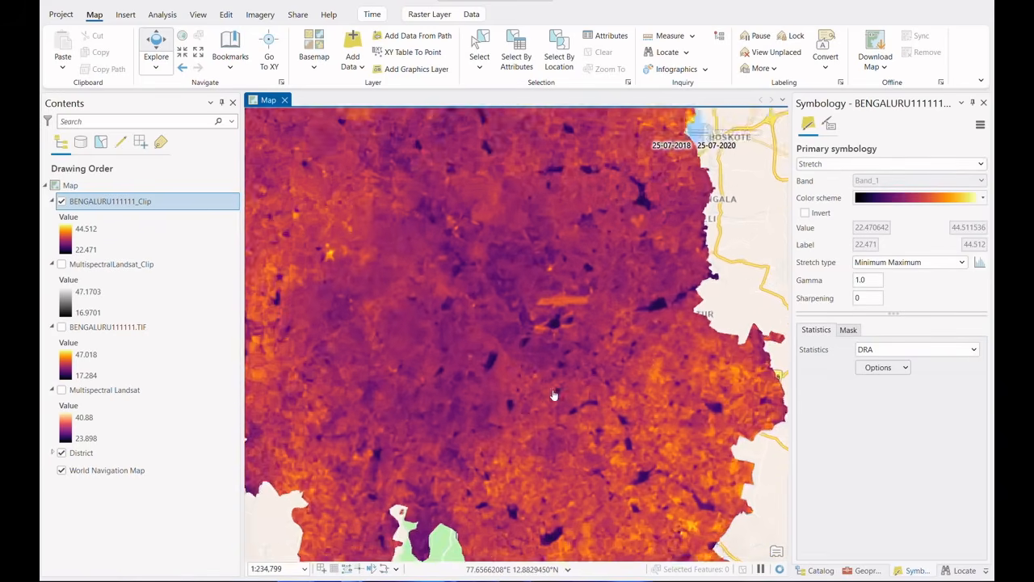
{"action": "scroll", "coordinate": [677, 304], "scroll_direction": "up", "scroll_amount": 1}
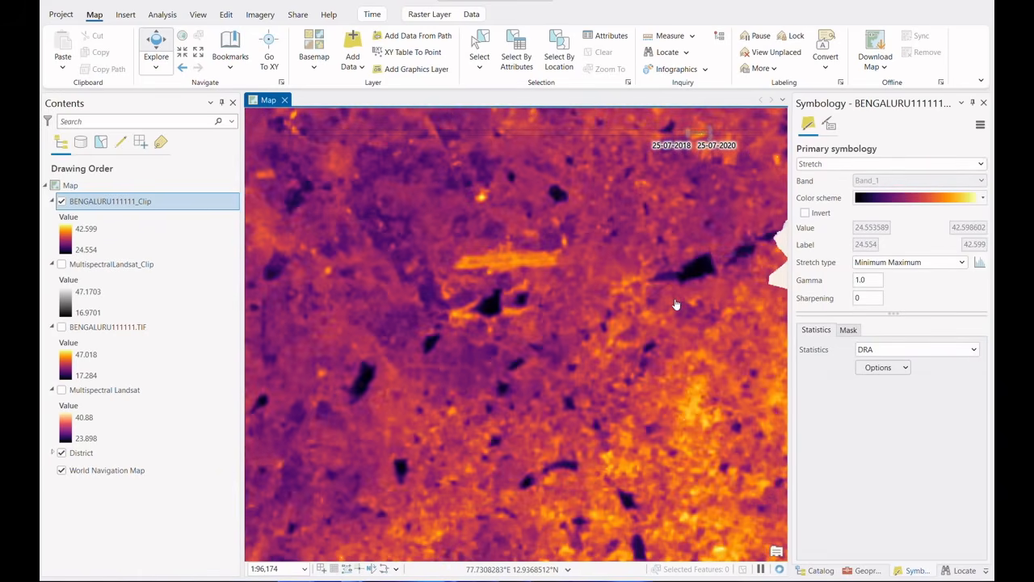
{"action": "left_click", "coordinate": [693, 277]}
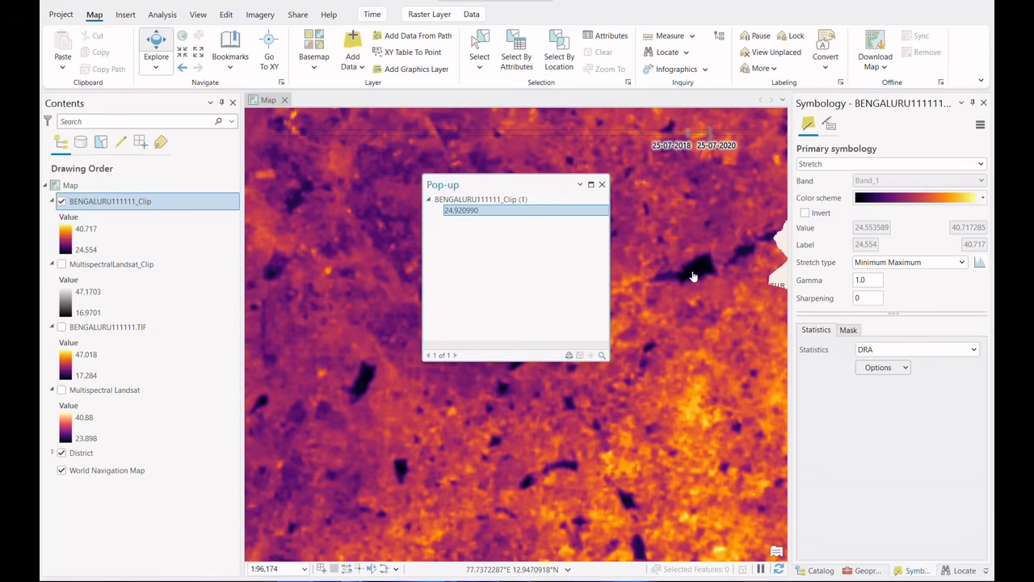
{"action": "scroll", "coordinate": [693, 277], "scroll_direction": "down", "scroll_amount": 2}
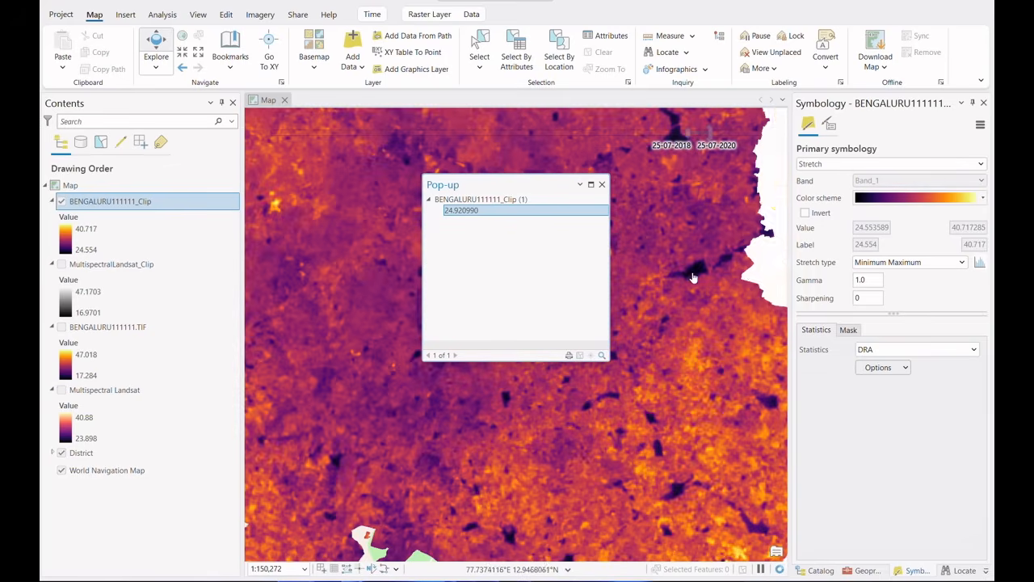
Identify the clipped raster's pixel value at the bright yellow hot spot in southeastern Bengaluru and dismiss the result.
{"action": "scroll", "coordinate": [522, 501], "scroll_direction": "up", "scroll_amount": 2}
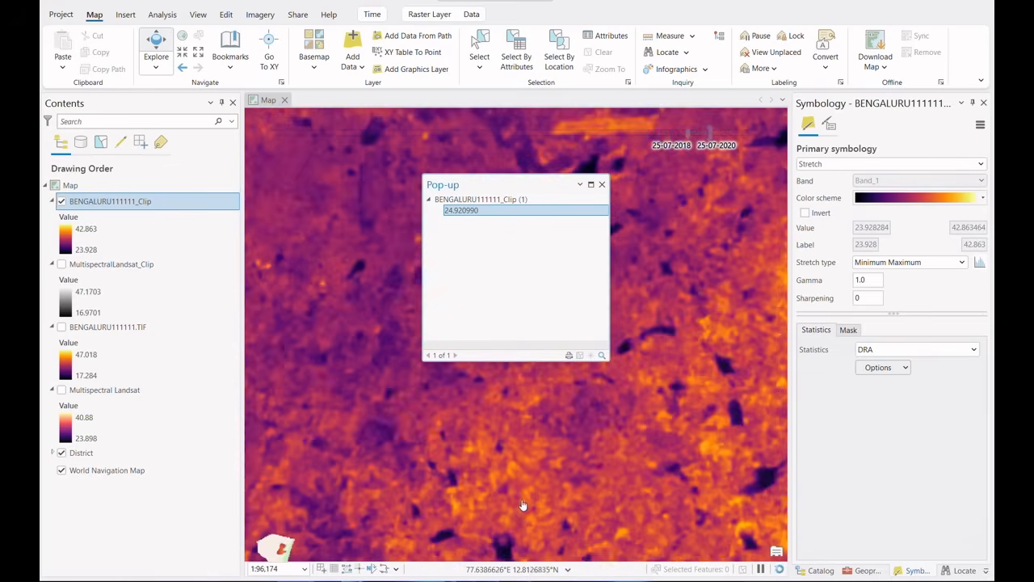
{"action": "scroll", "coordinate": [715, 453], "scroll_direction": "up", "scroll_amount": 2}
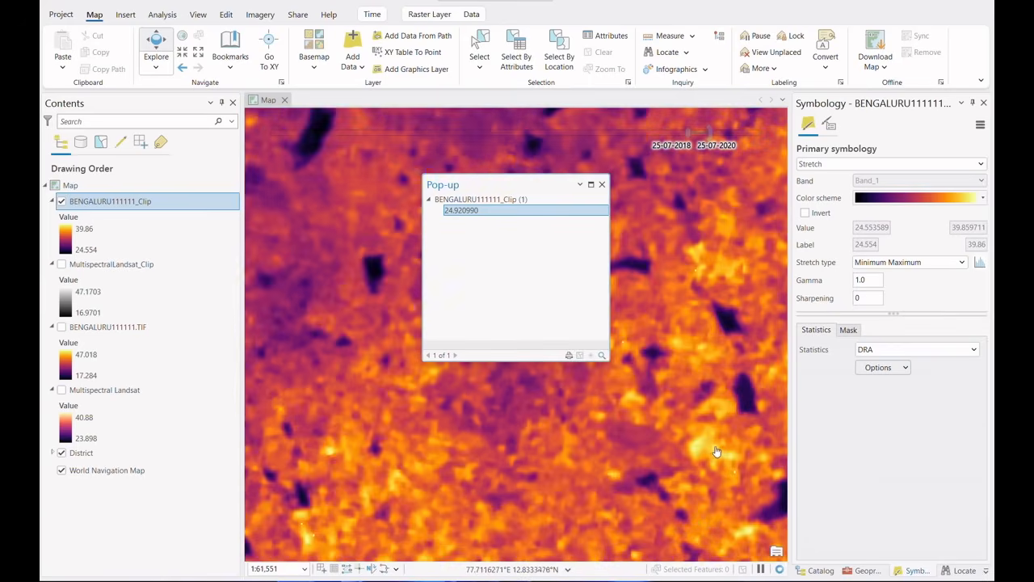
{"action": "scroll", "coordinate": [715, 453], "scroll_direction": "up", "scroll_amount": 2}
{"action": "left_click", "coordinate": [687, 449]}
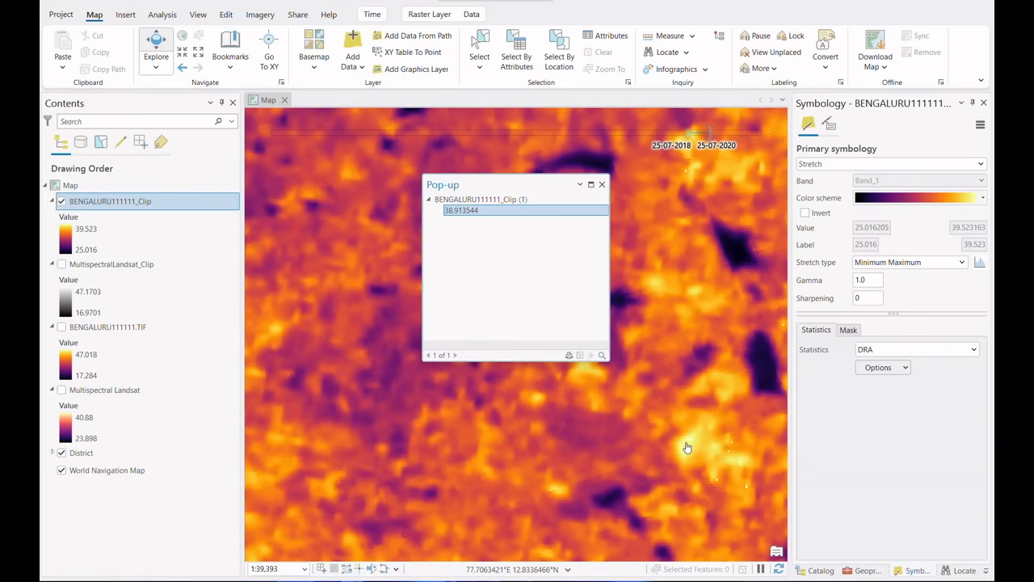
{"action": "left_click", "coordinate": [603, 185]}
Identify the clipped raster's pixel values near the district's western edge and in the south, just east of the national park, dismissing each result.
{"action": "scroll", "coordinate": [424, 446], "scroll_direction": "down", "scroll_amount": 3}
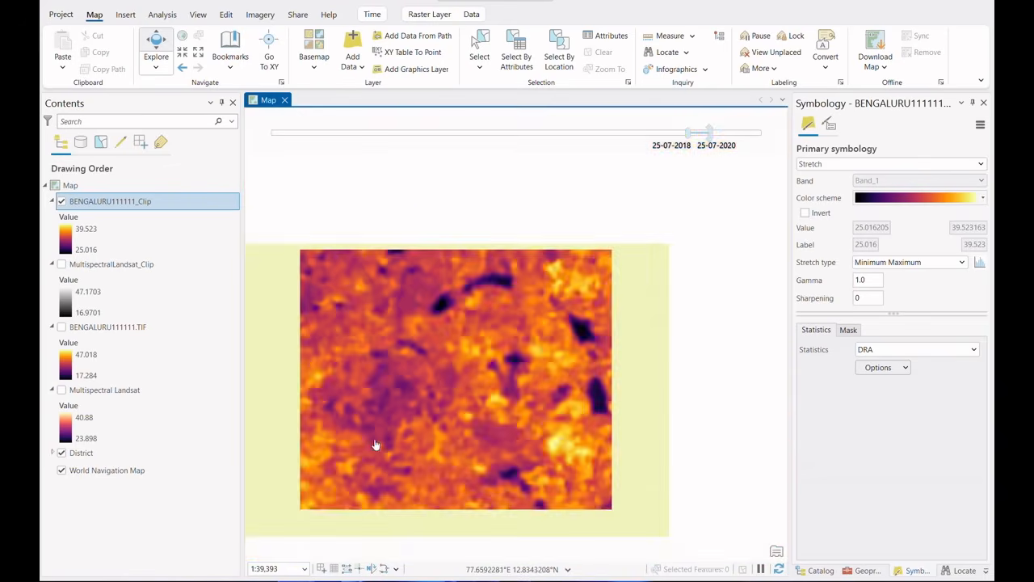
{"action": "scroll", "coordinate": [469, 409], "scroll_direction": "down", "scroll_amount": 2}
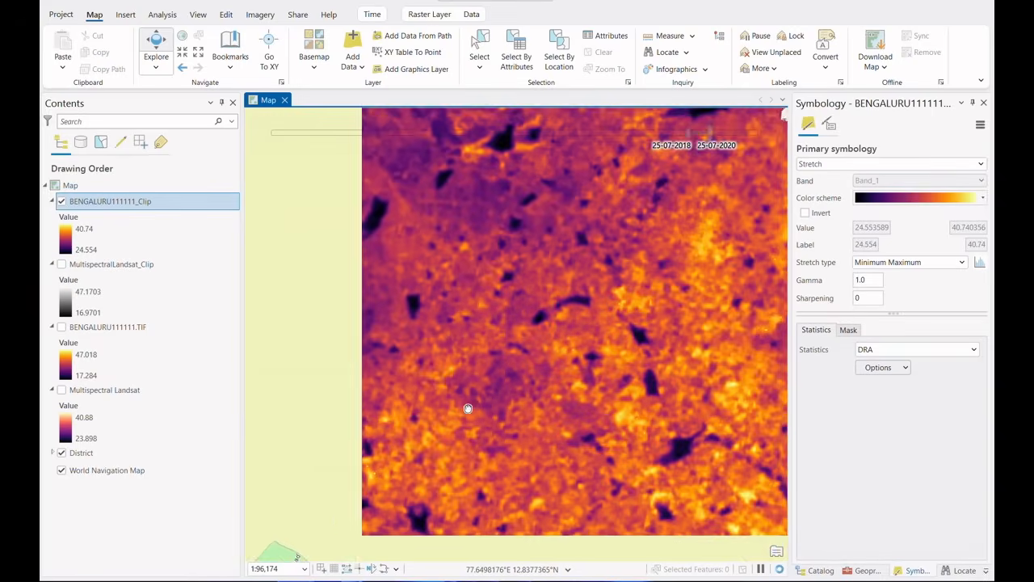
{"action": "scroll", "coordinate": [559, 389], "scroll_direction": "down", "scroll_amount": 3}
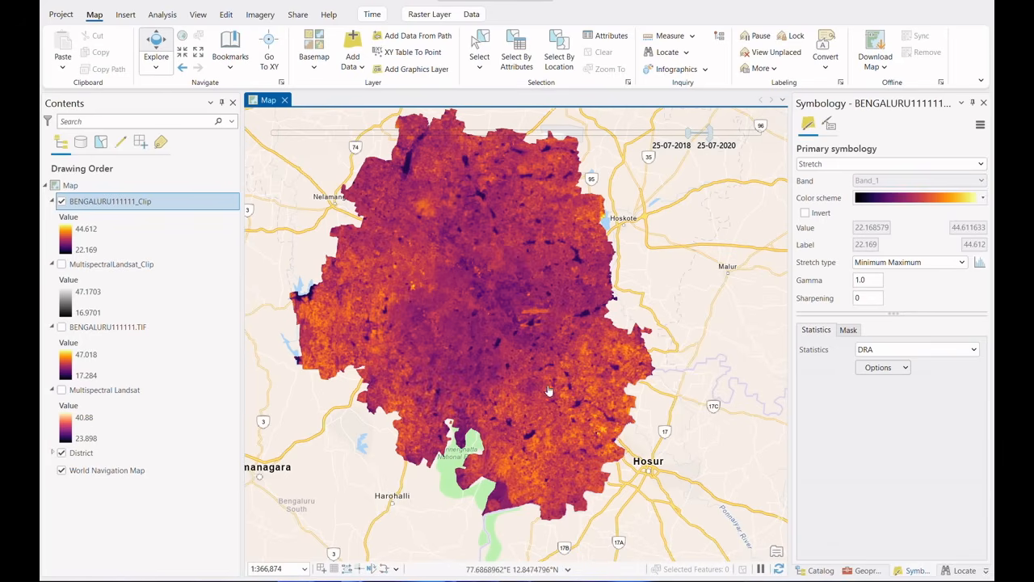
{"action": "left_click", "coordinate": [307, 312]}
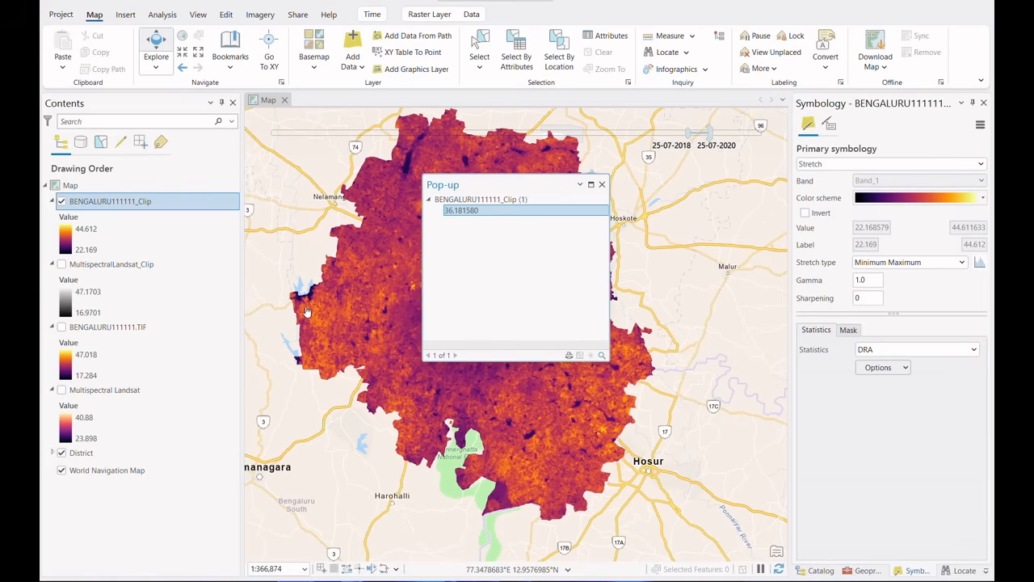
{"action": "left_click", "coordinate": [602, 185]}
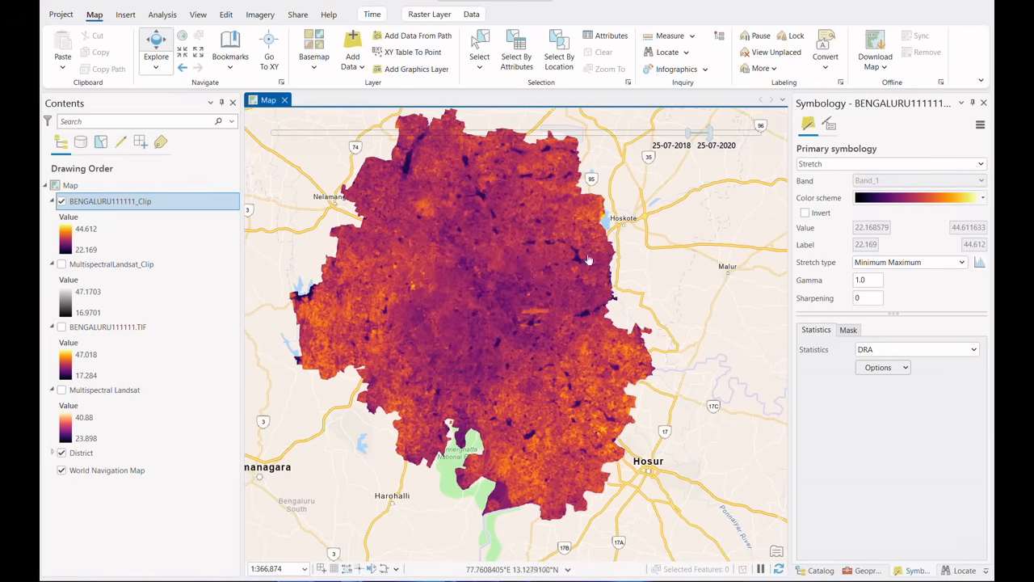
{"action": "left_click", "coordinate": [502, 472]}
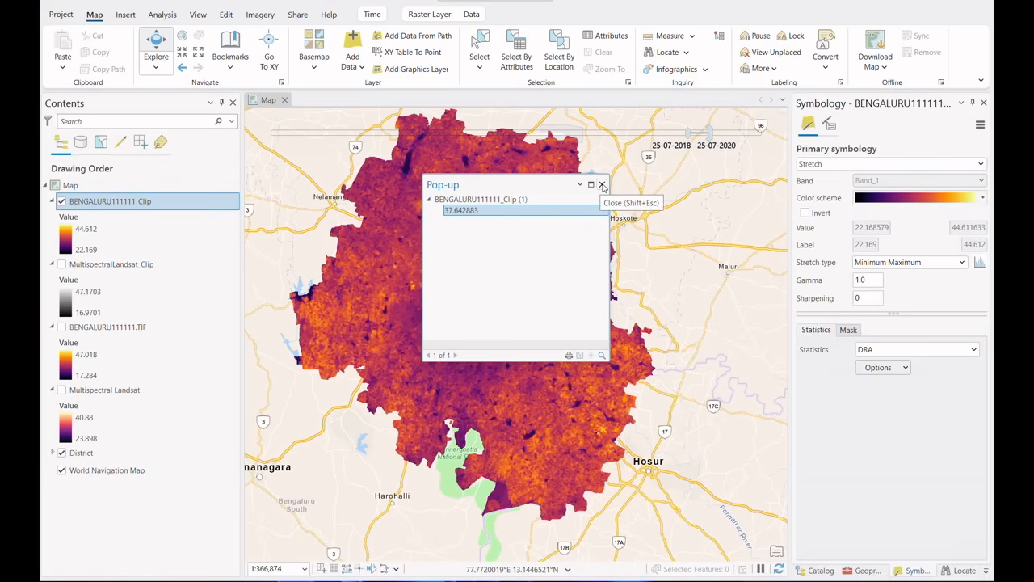
{"action": "left_click", "coordinate": [602, 185]}
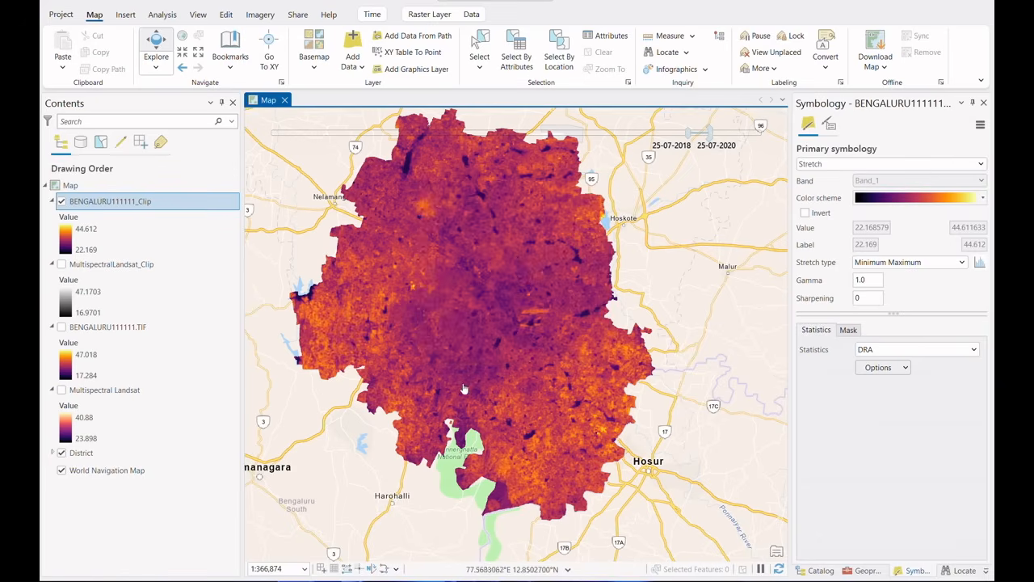